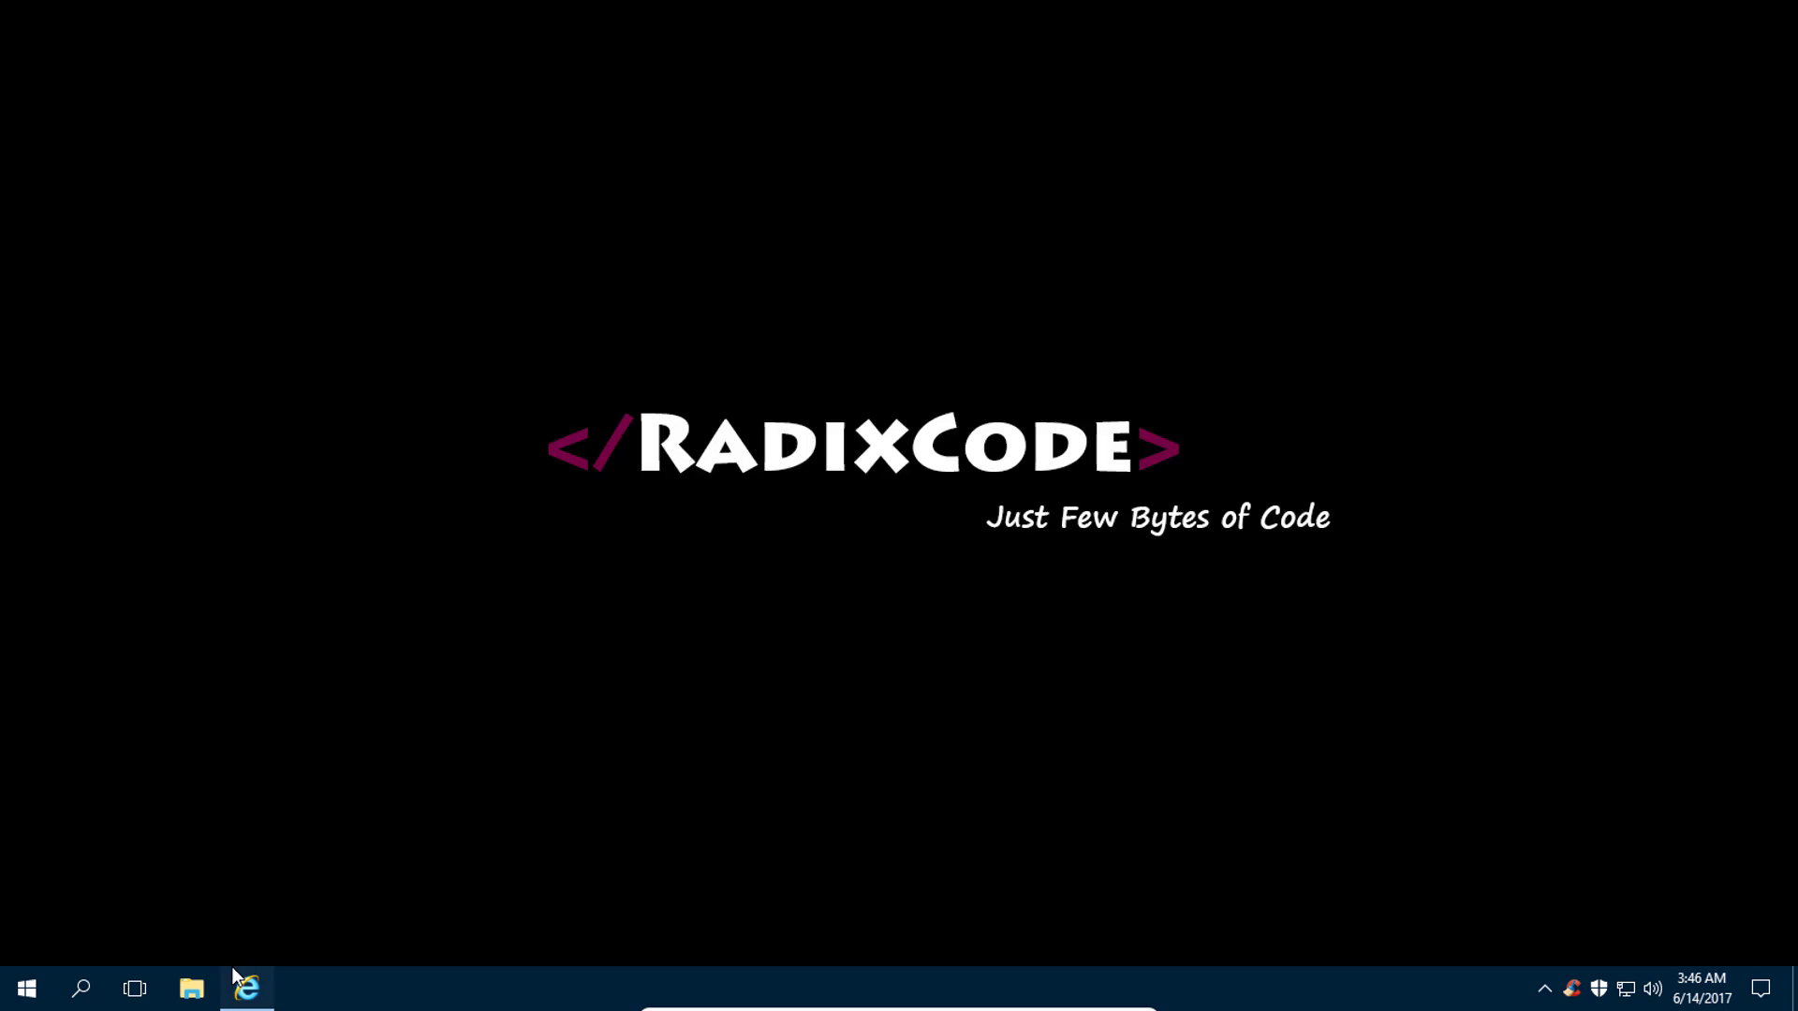
Run a Google search for 'jdk 8 download'.
key(BackSpace)
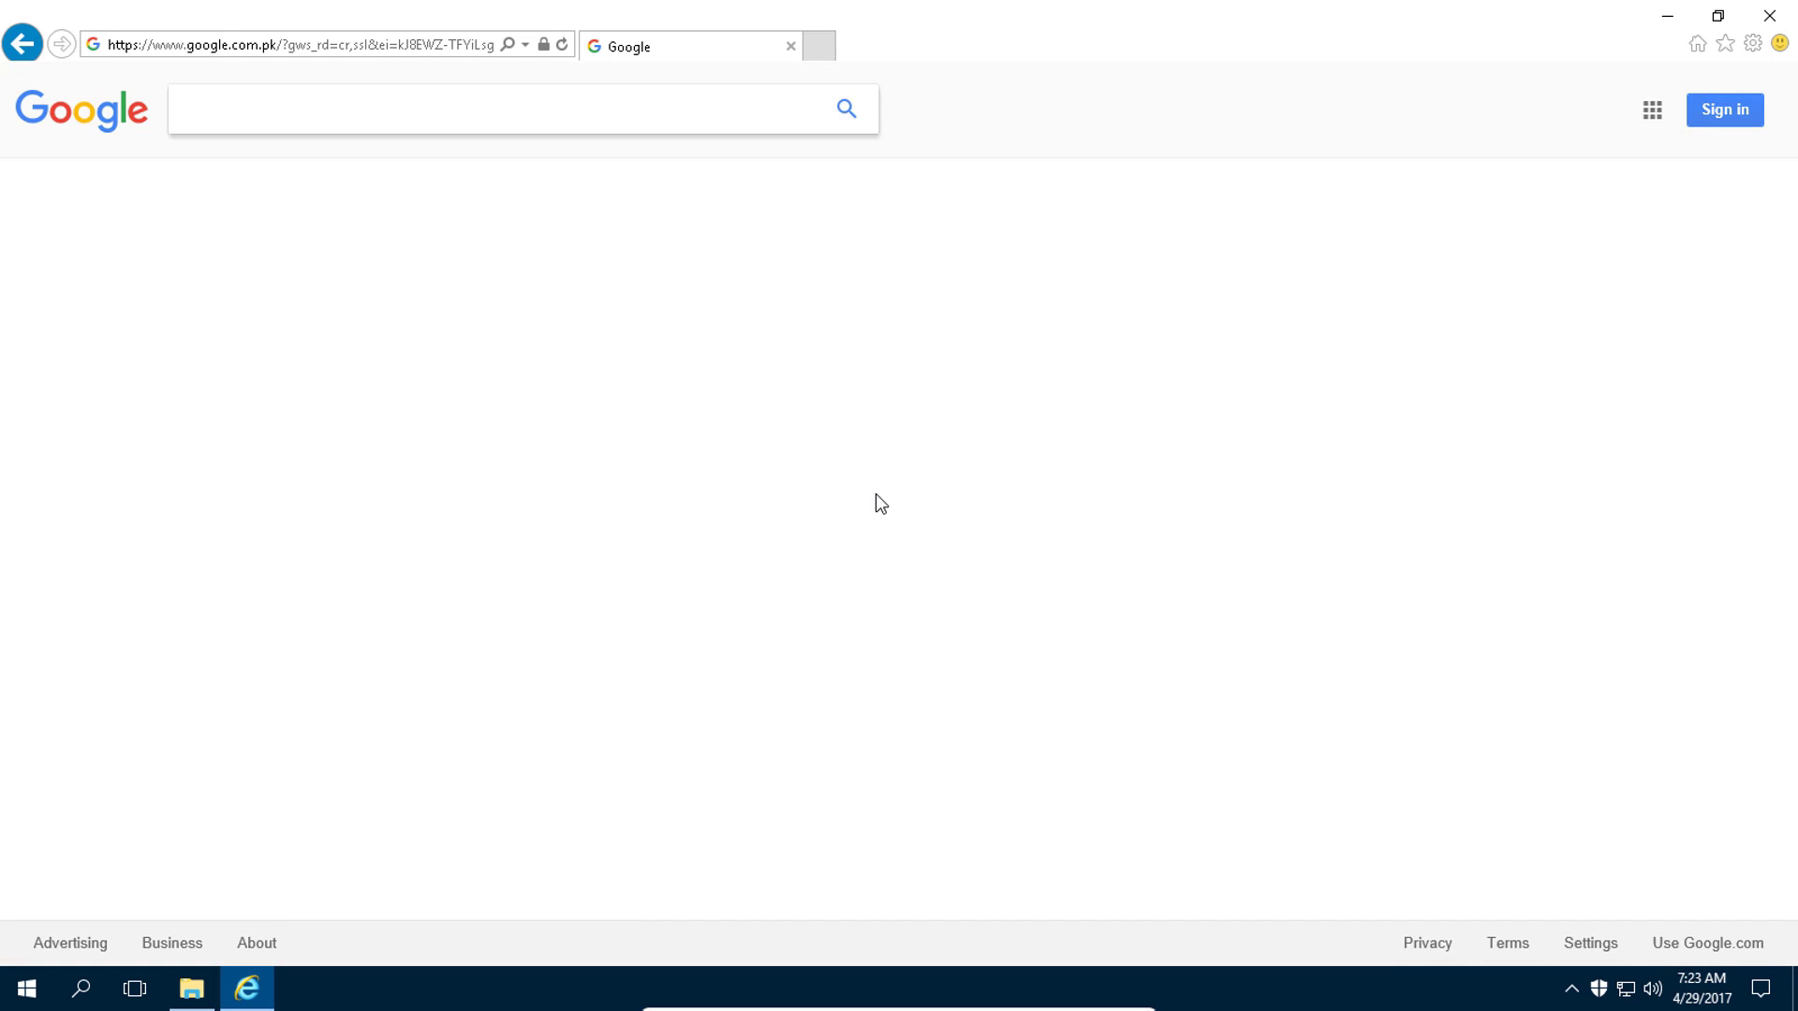
text(jdk )
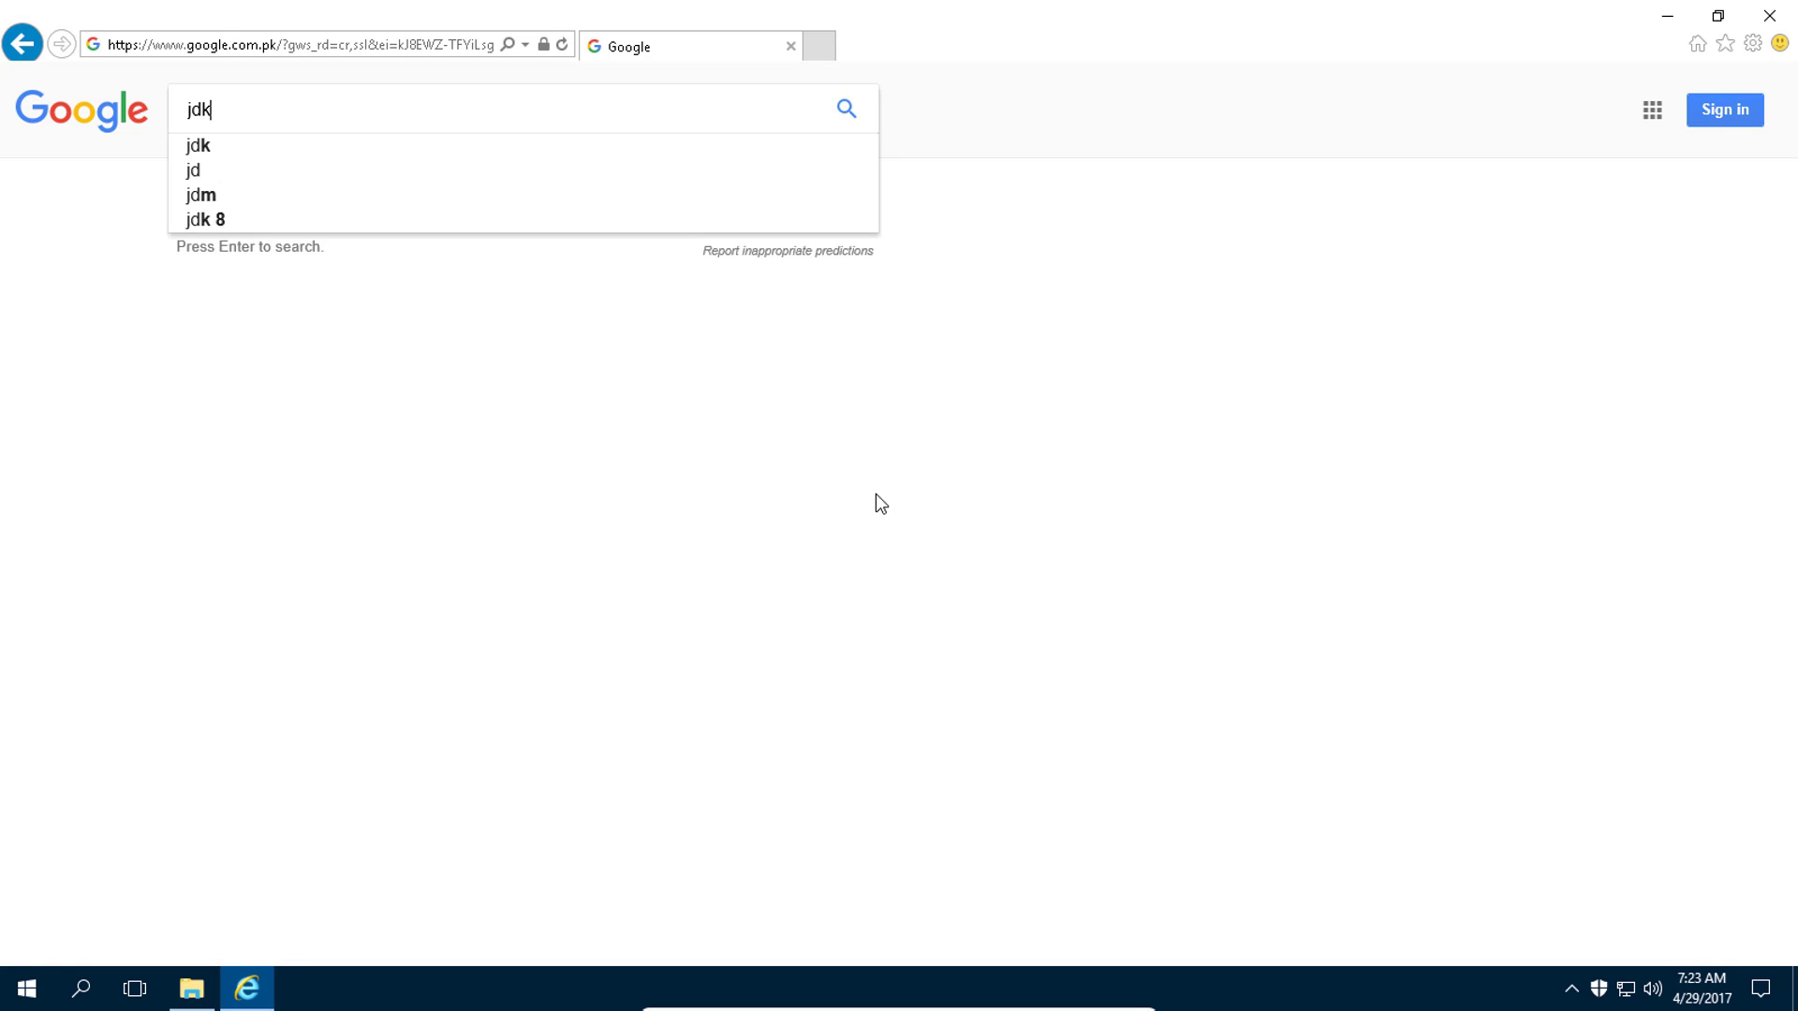
text(8 )
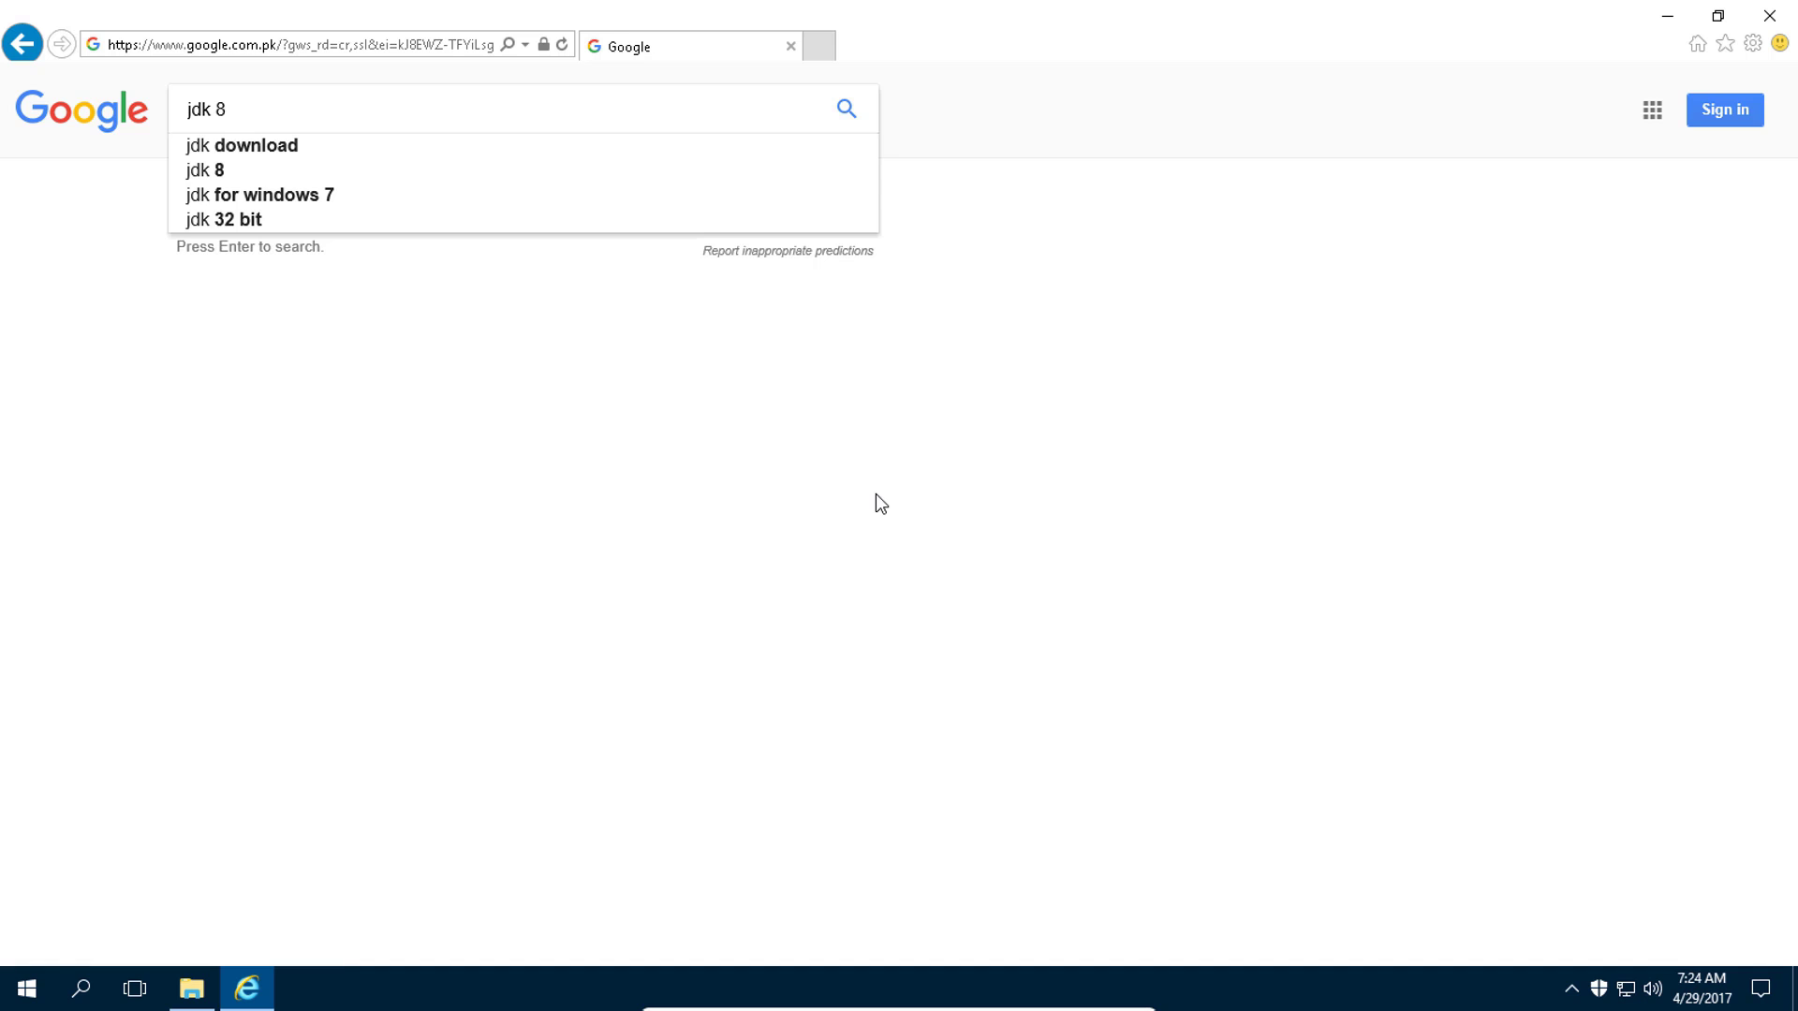
text(download)
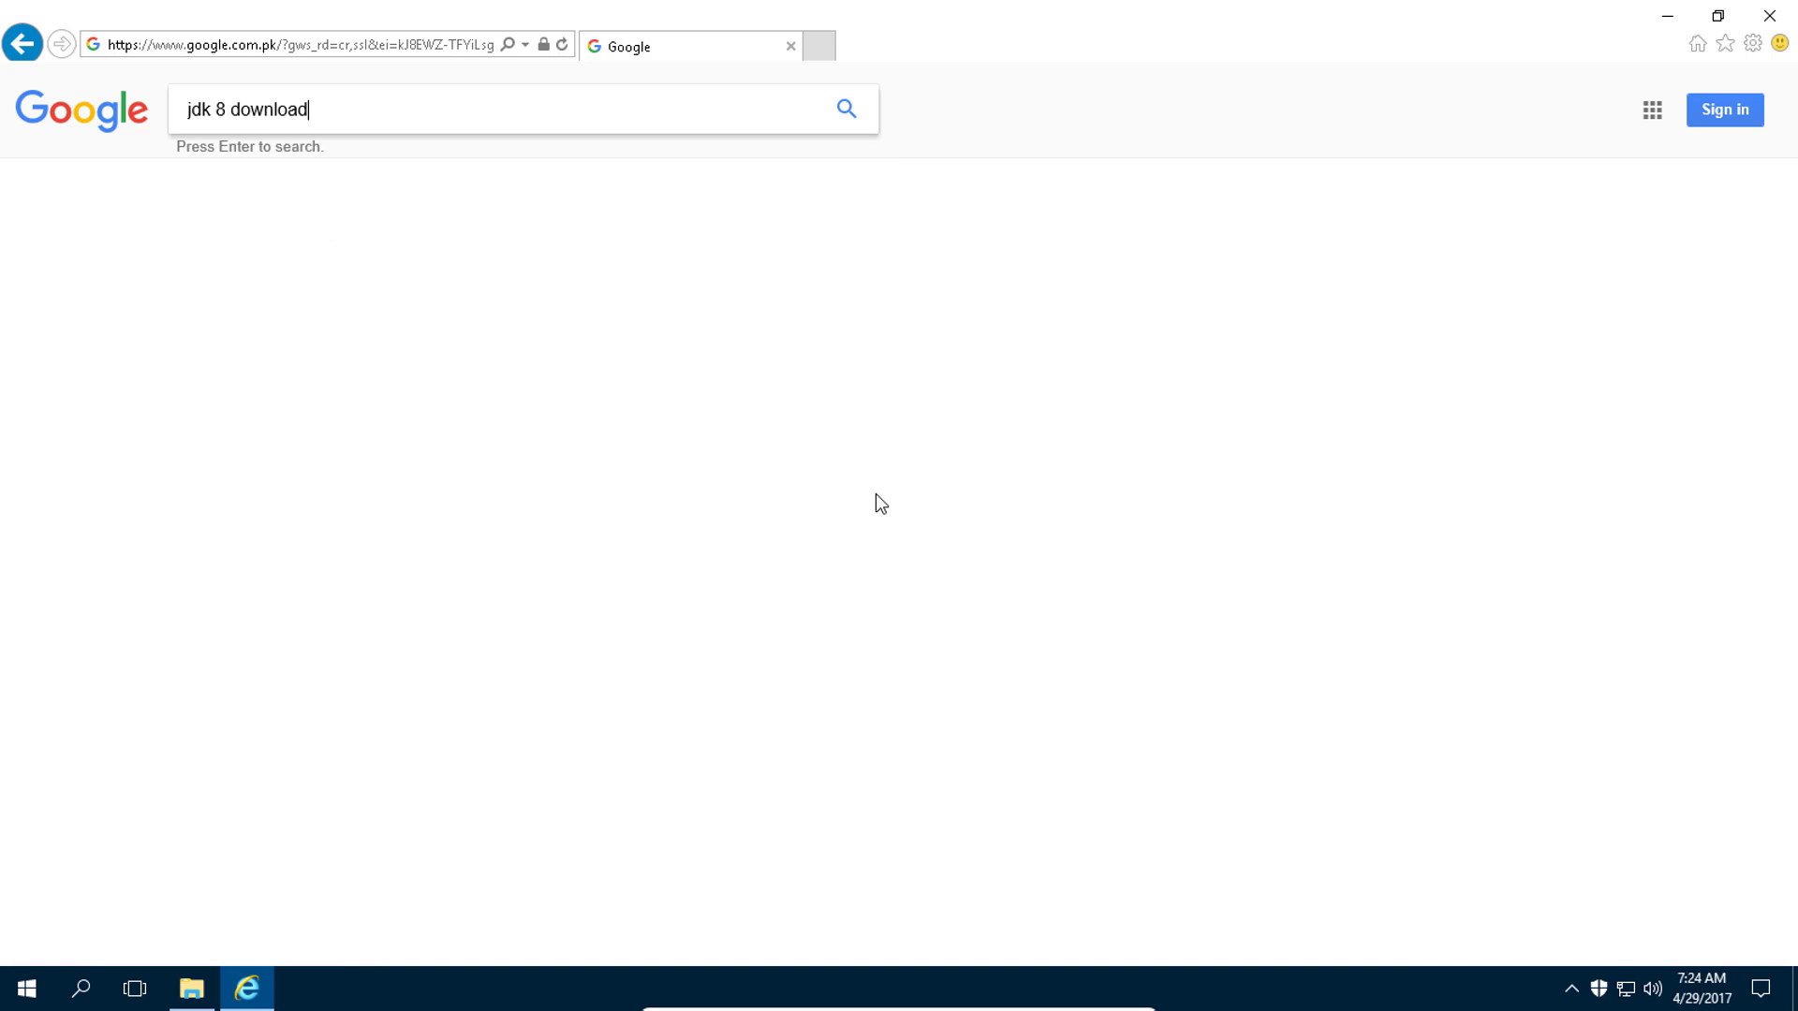
key(Return)
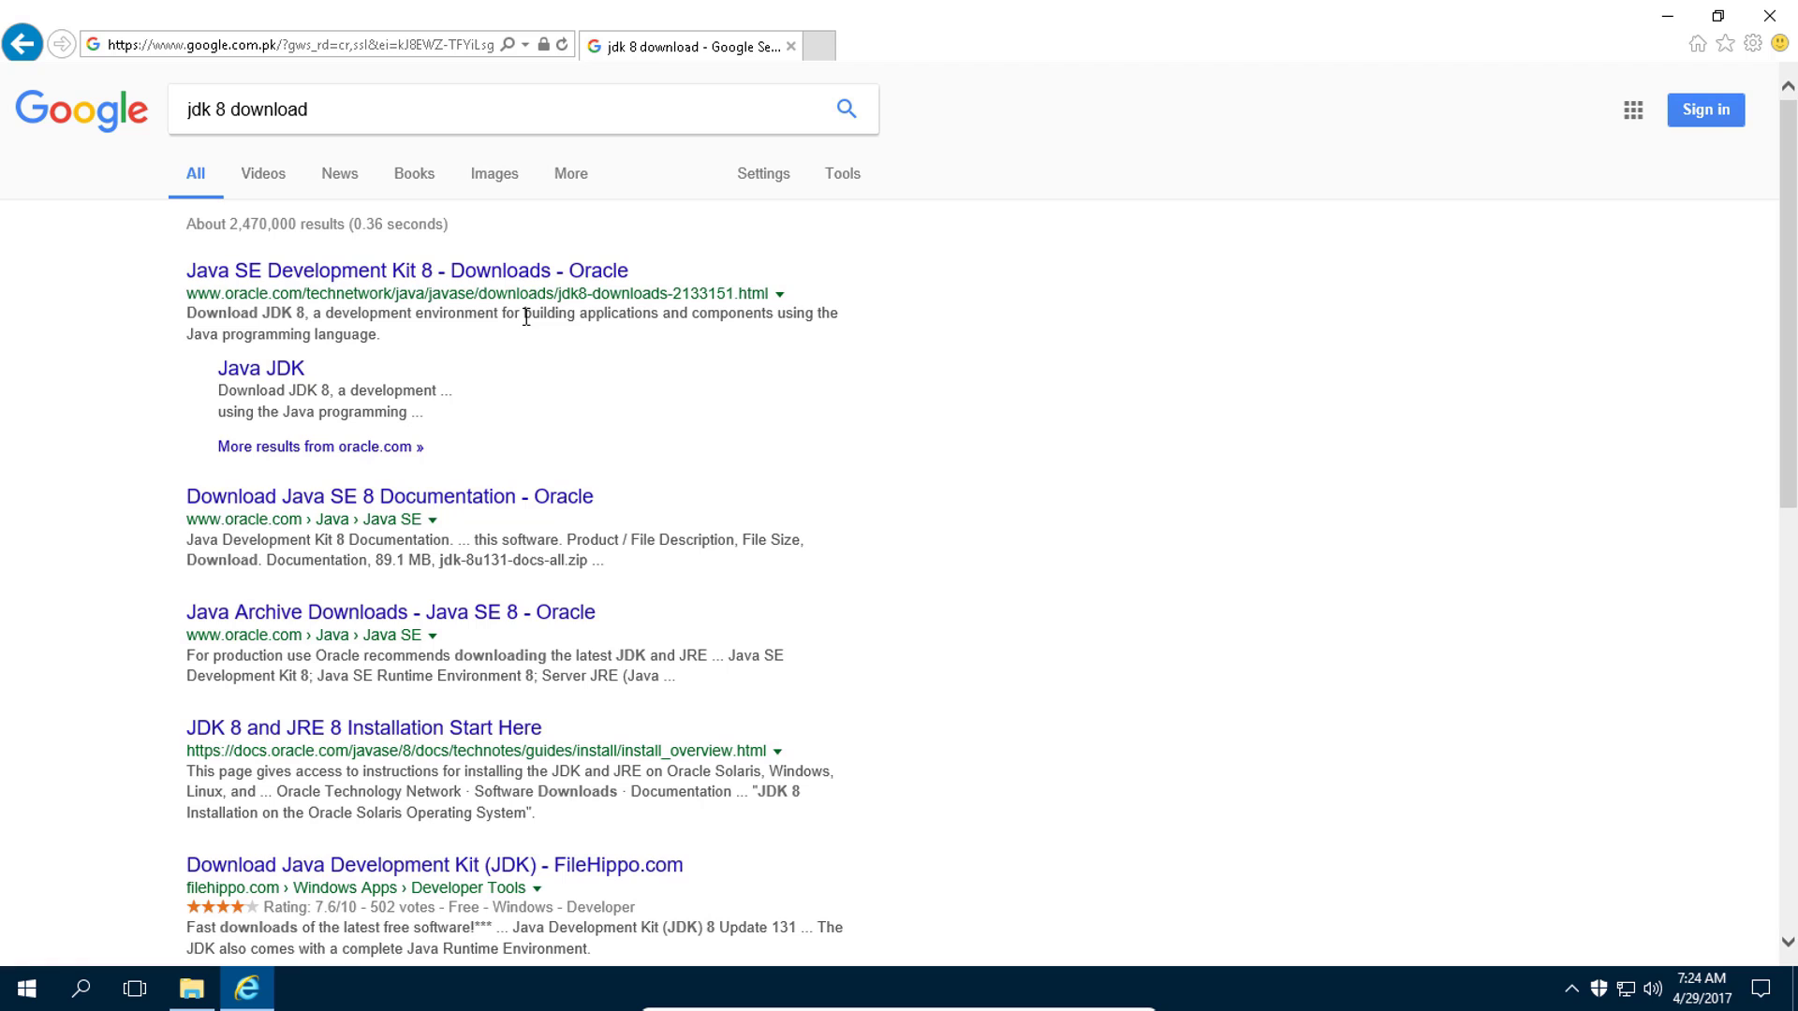
Open Oracle's JDK 8 downloads page, accept the 8u131 license and mark Windows x64.
click(424, 281)
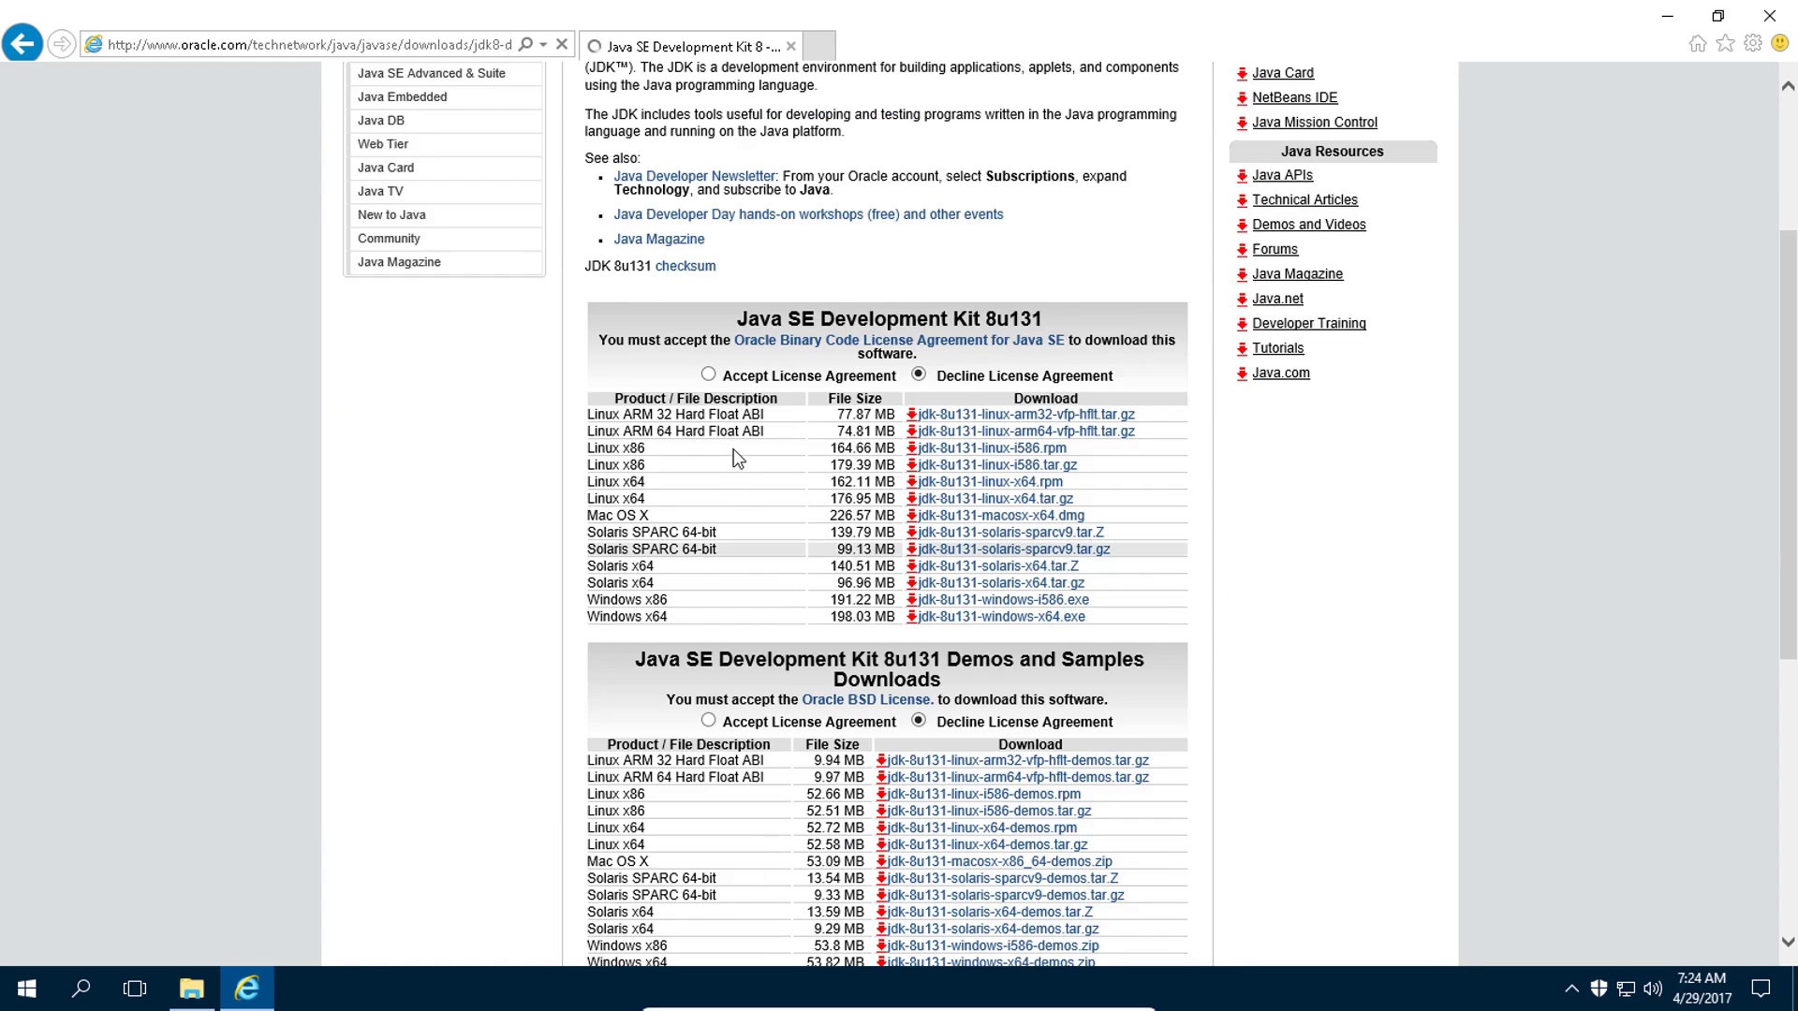
scroll(734, 449, up, 1)
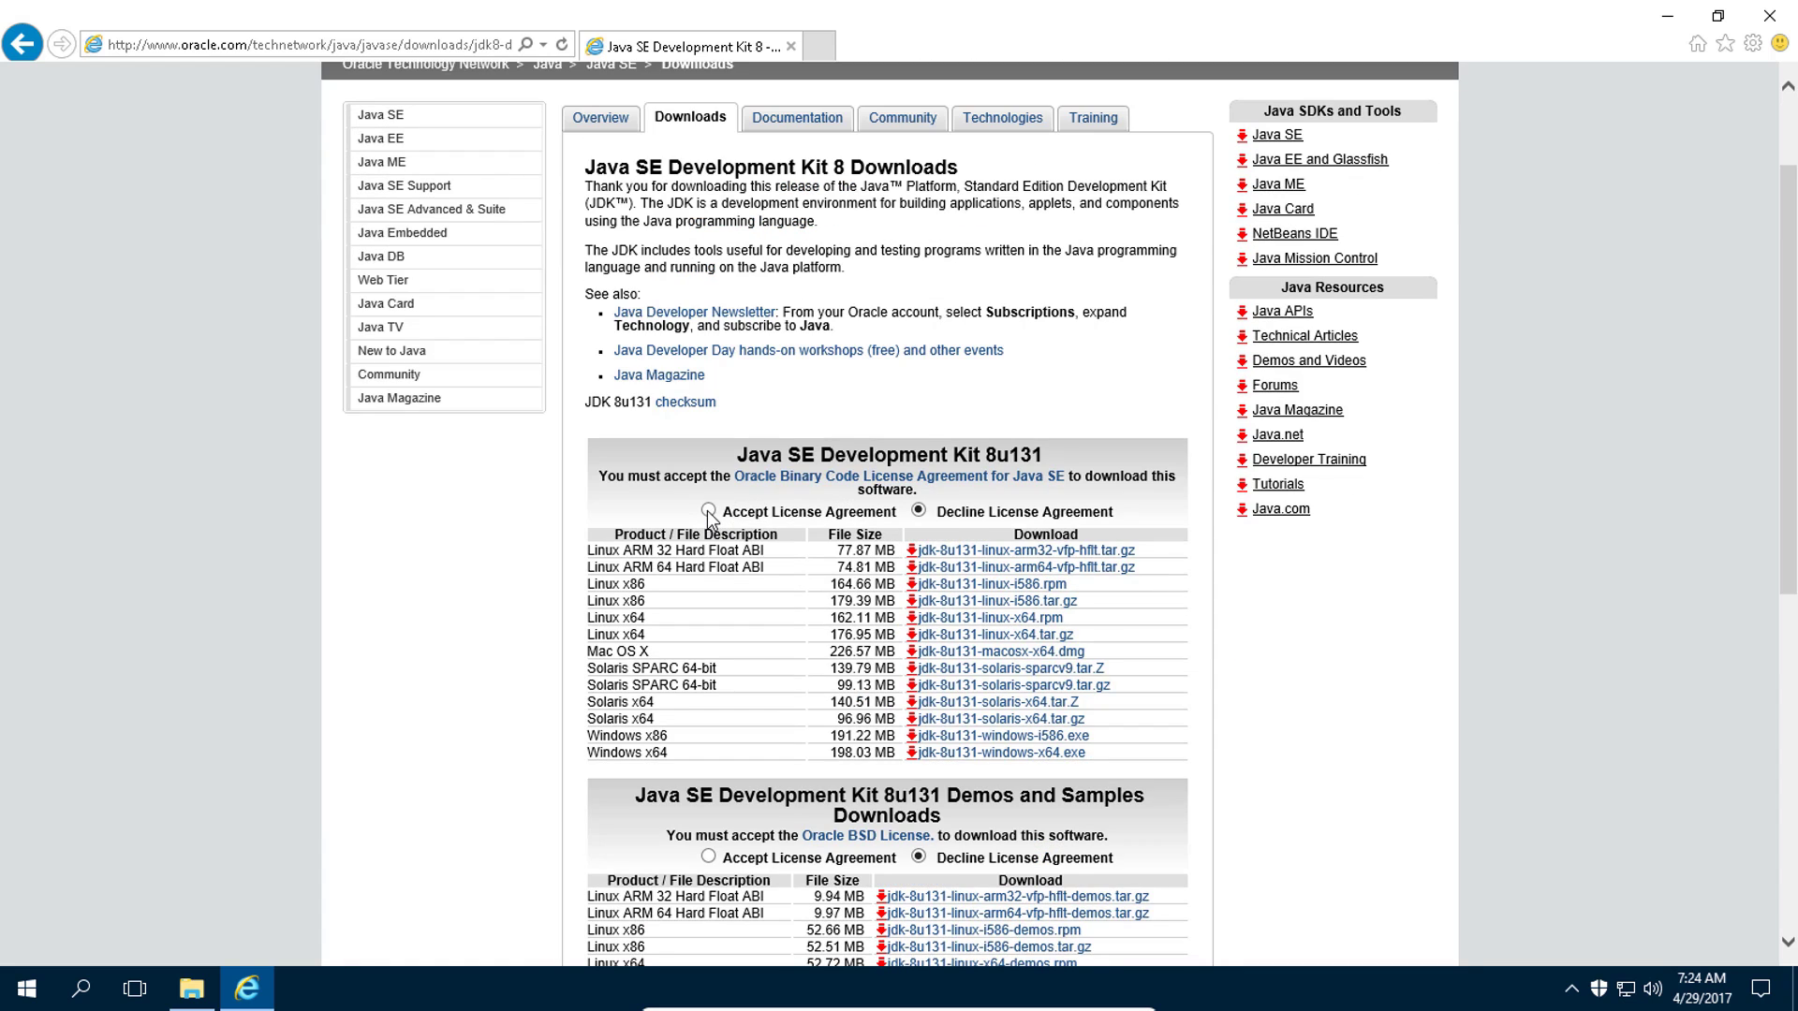
click(708, 510)
scroll(890, 588, down, 1)
scroll(890, 584, down, 1)
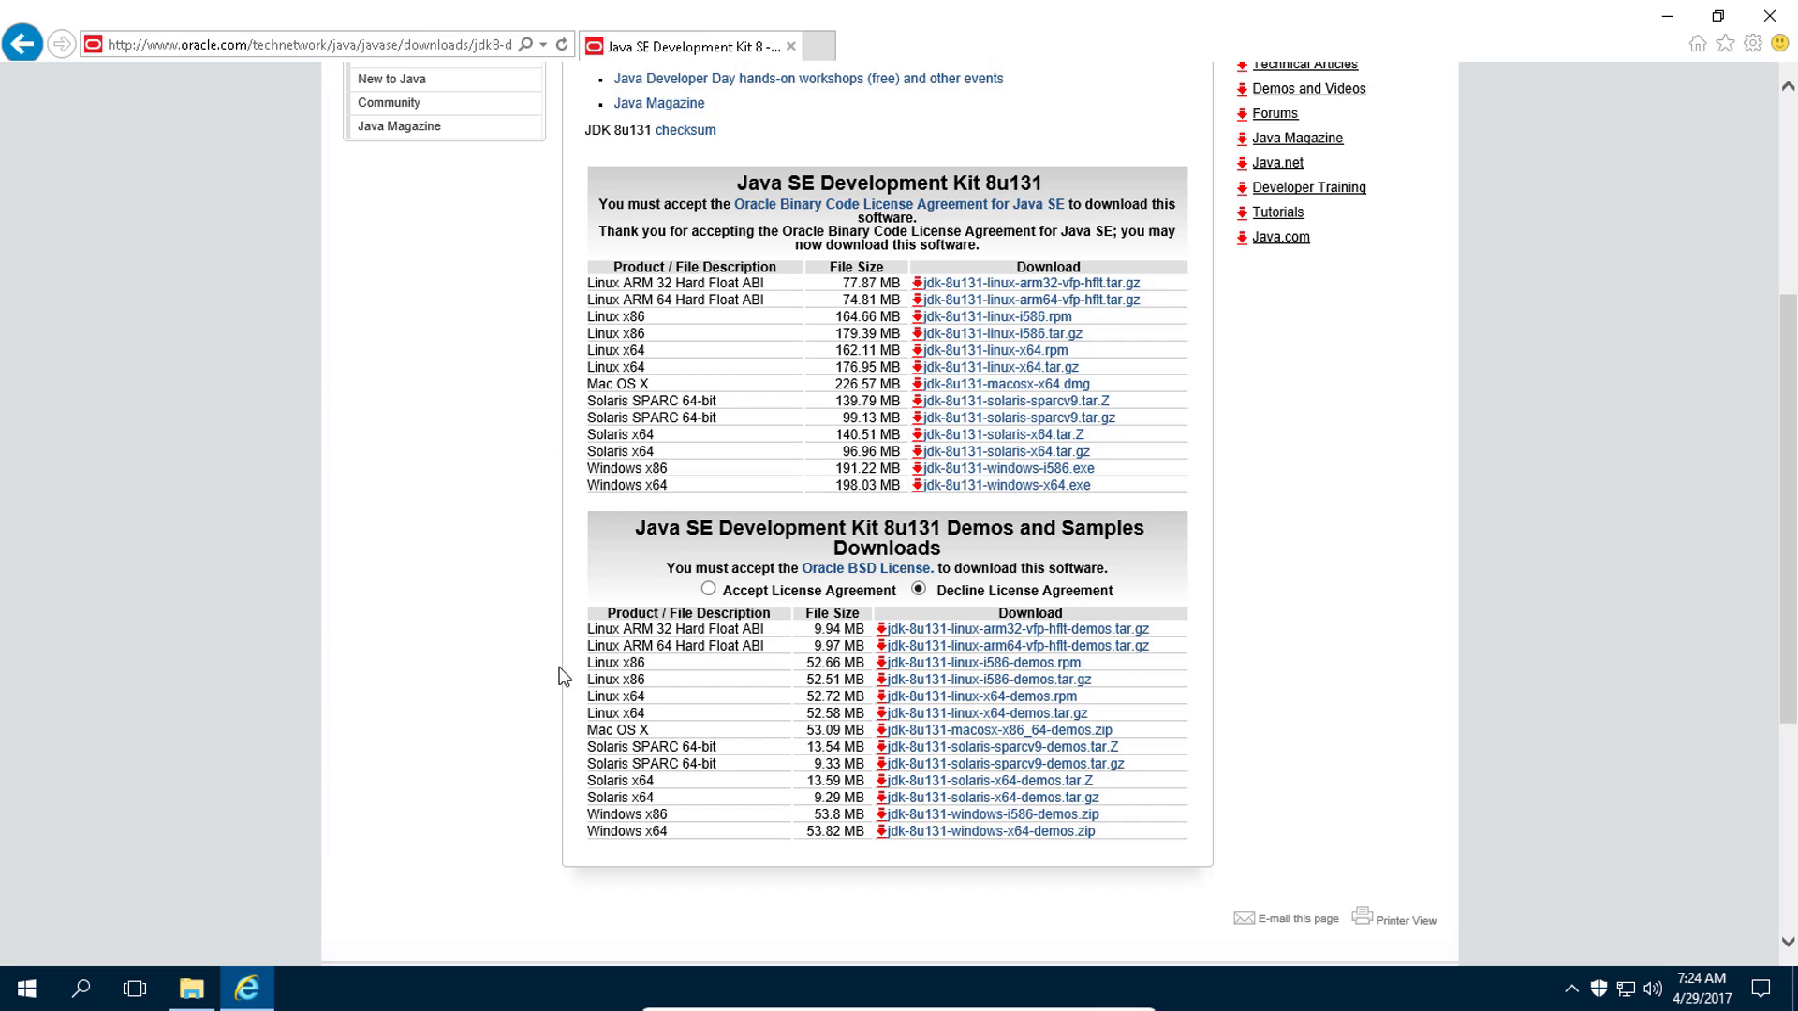
double_click(669, 485)
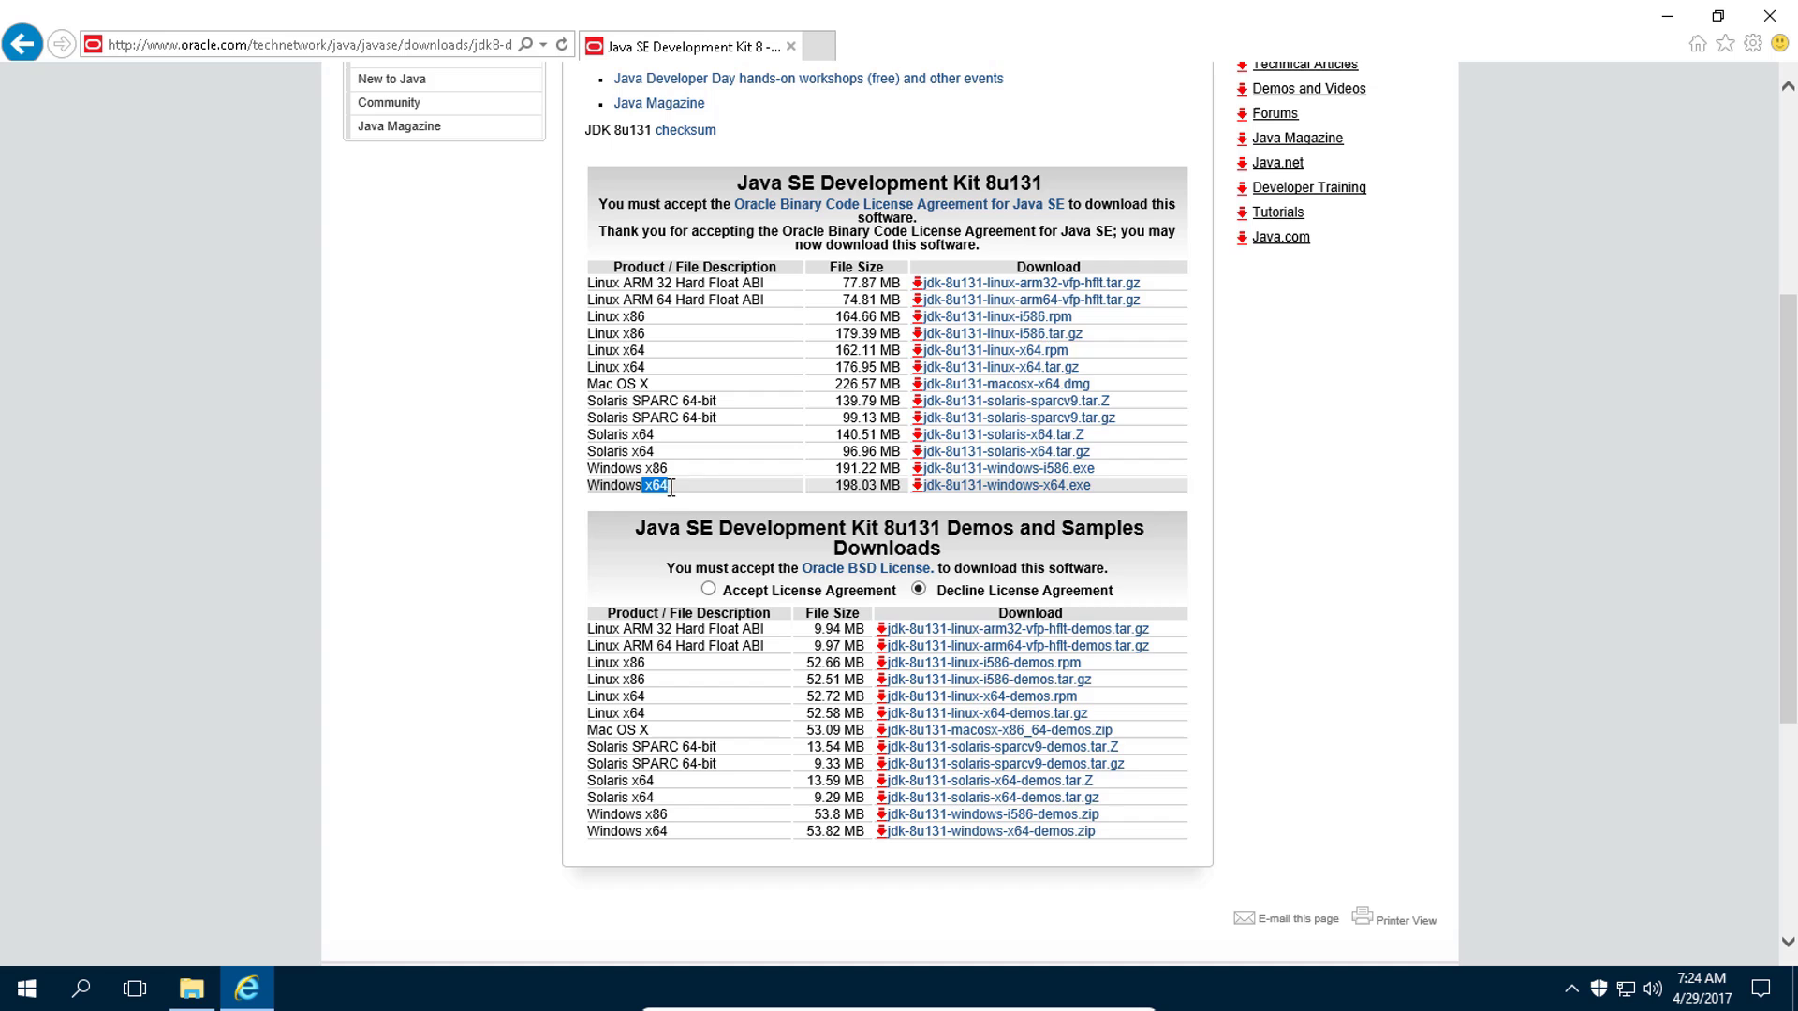
Confirm in This PC's properties that the system is 64-bit, then close those windows.
click(193, 991)
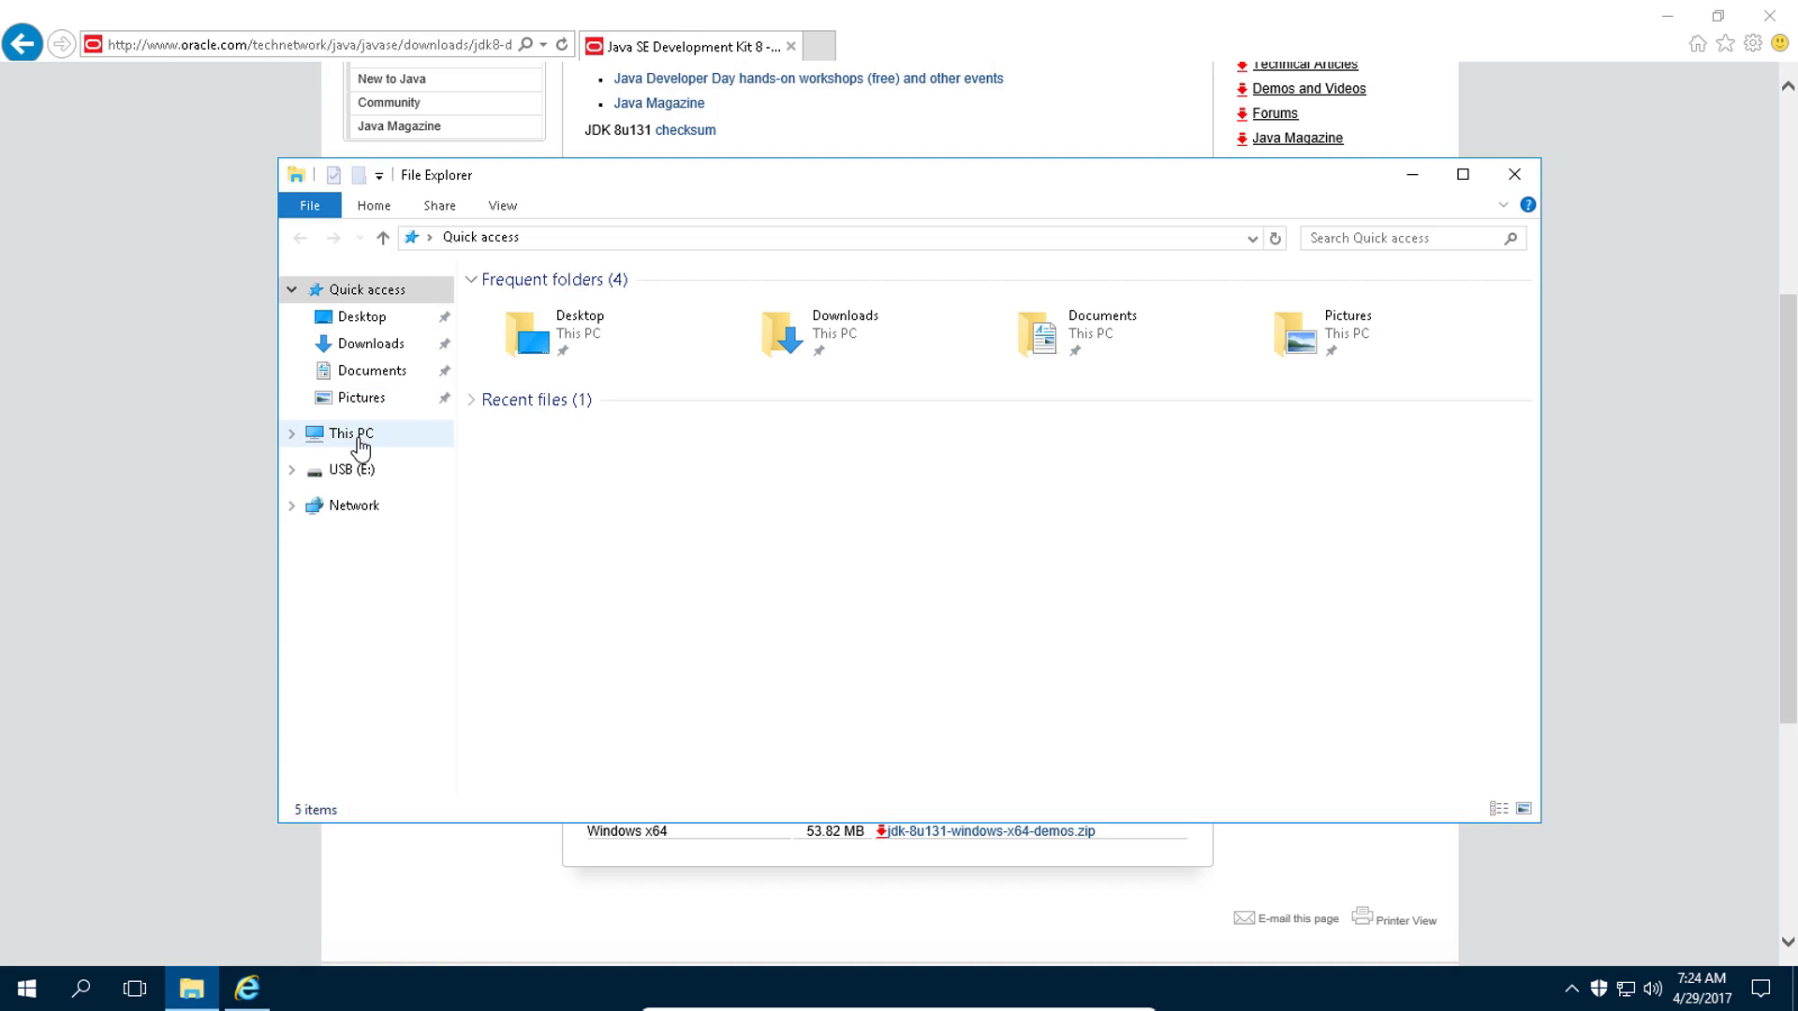
right_click(356, 437)
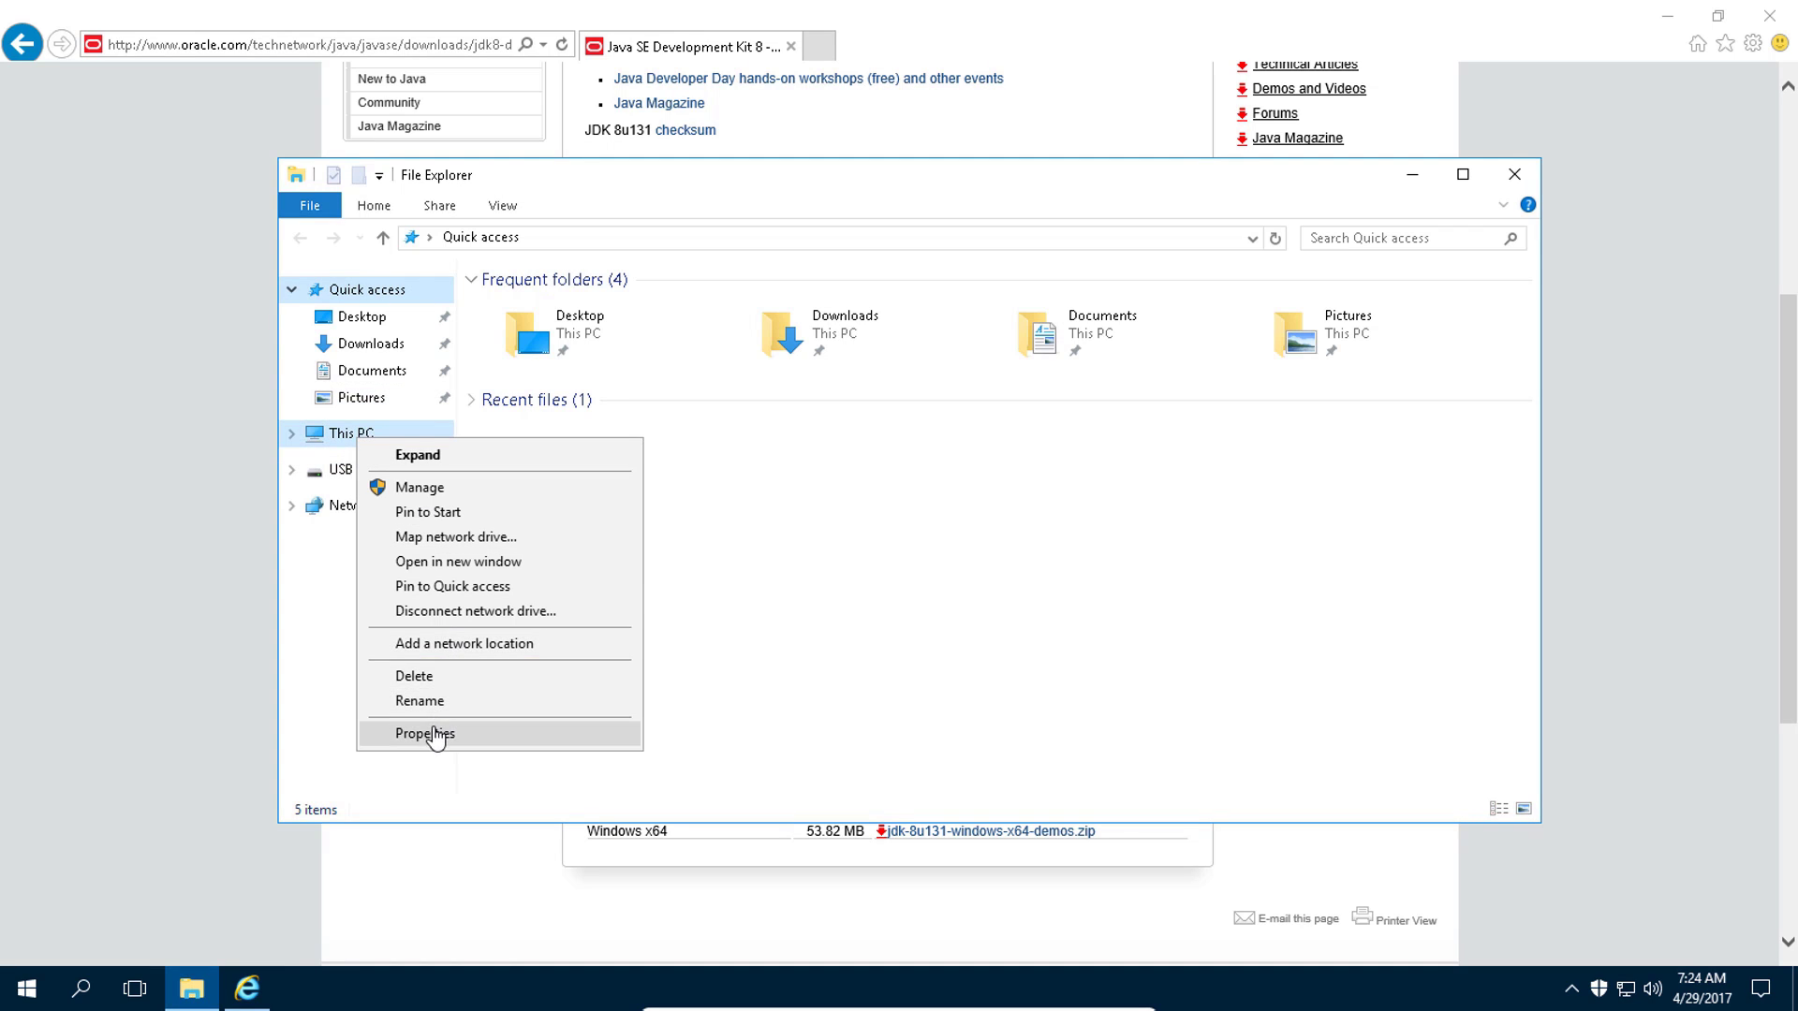
click(426, 733)
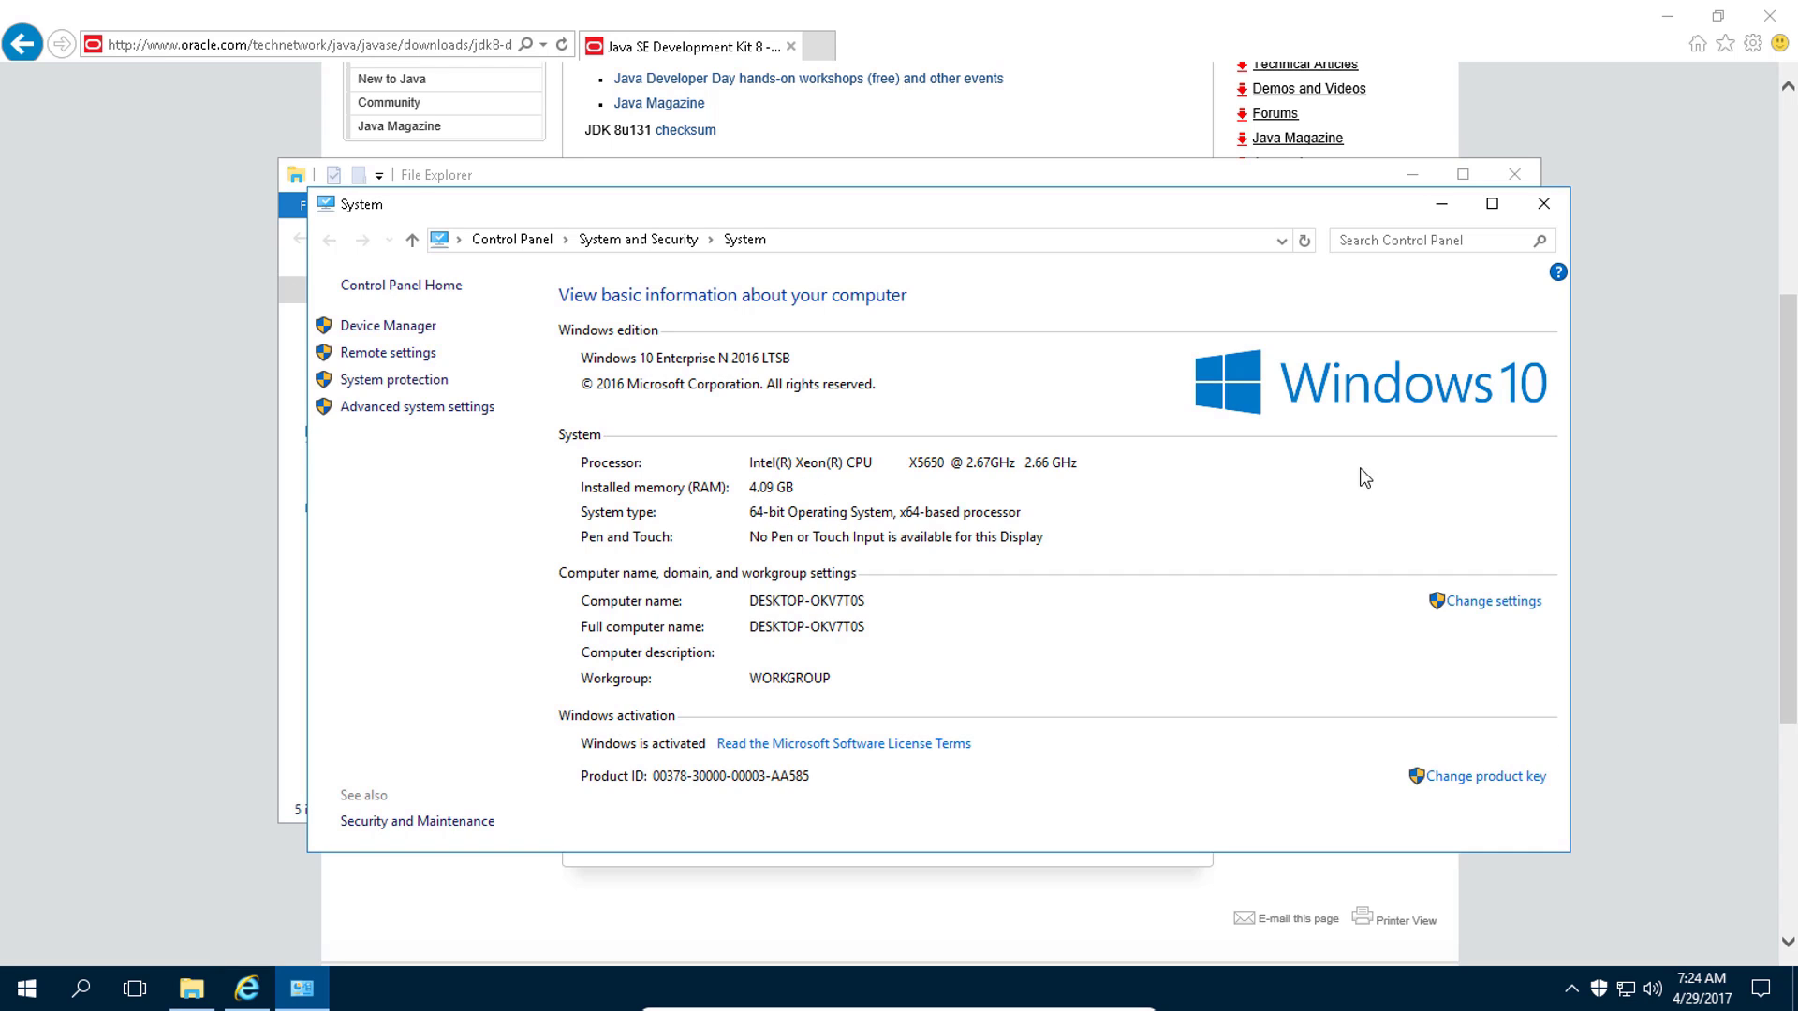
click(1544, 204)
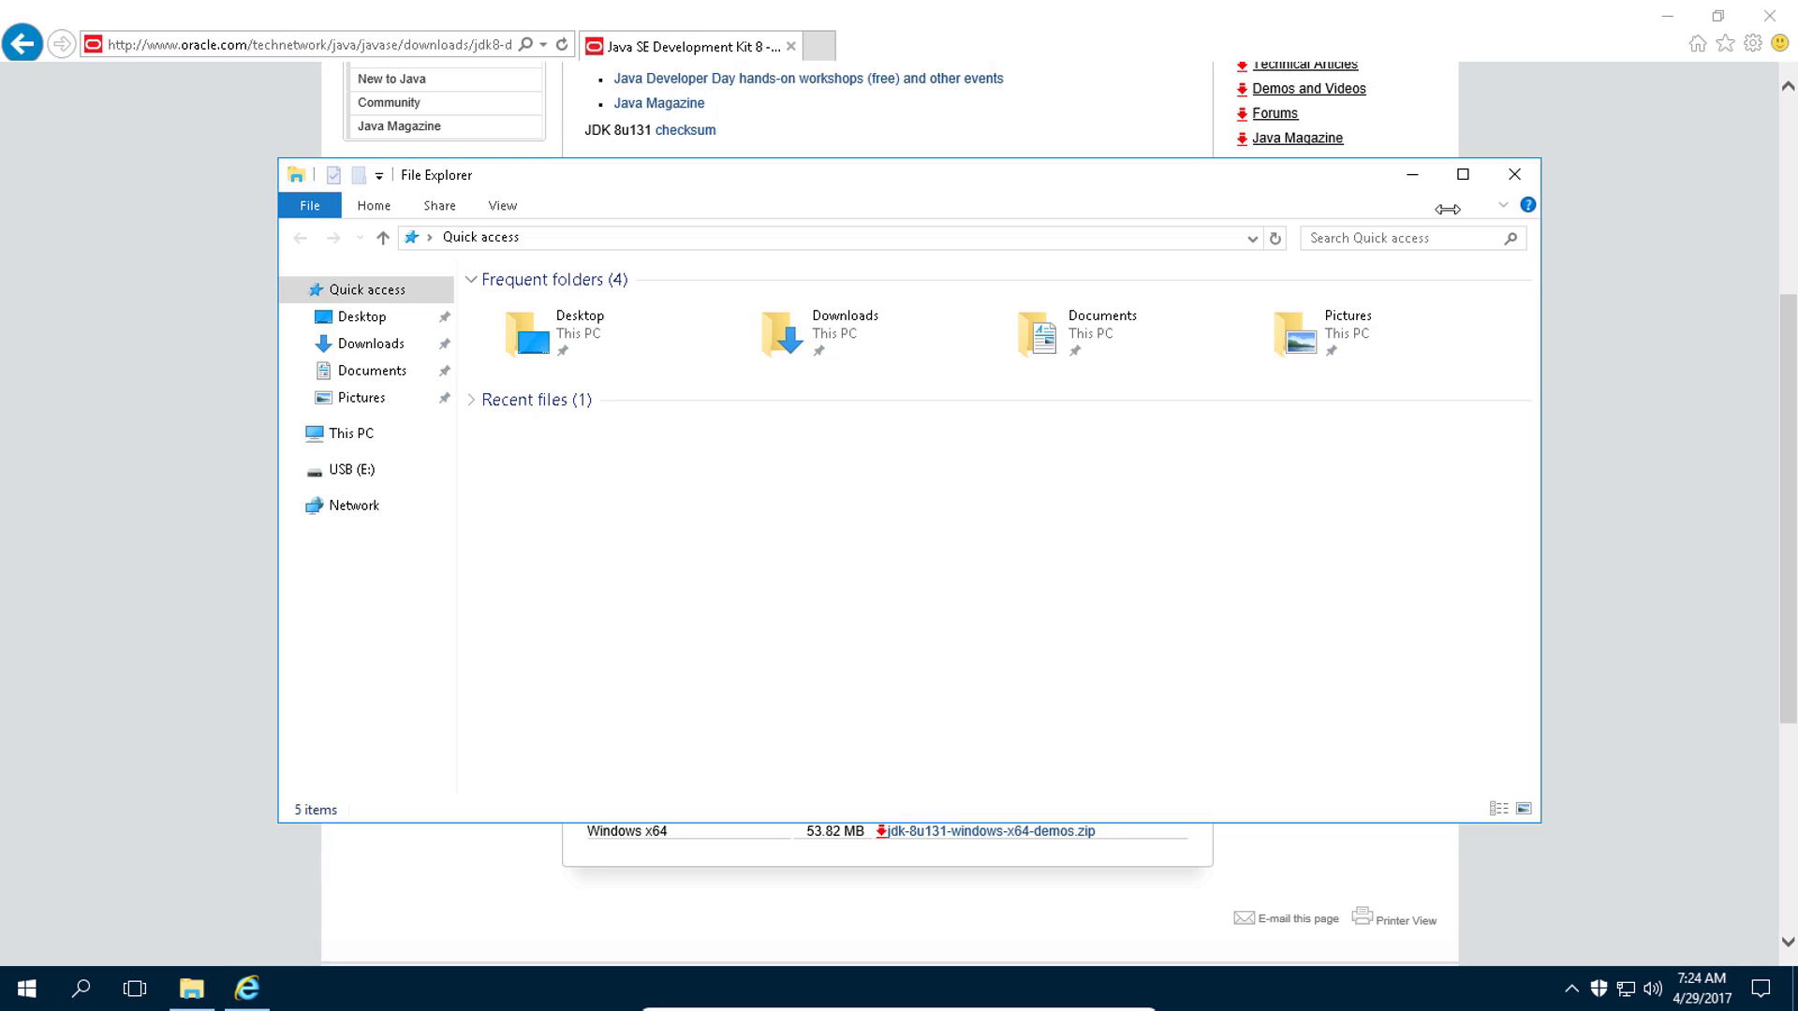
click(1516, 174)
Download and run jdk-8u131-windows-x64.exe, then view the downloads list.
double_click(655, 485)
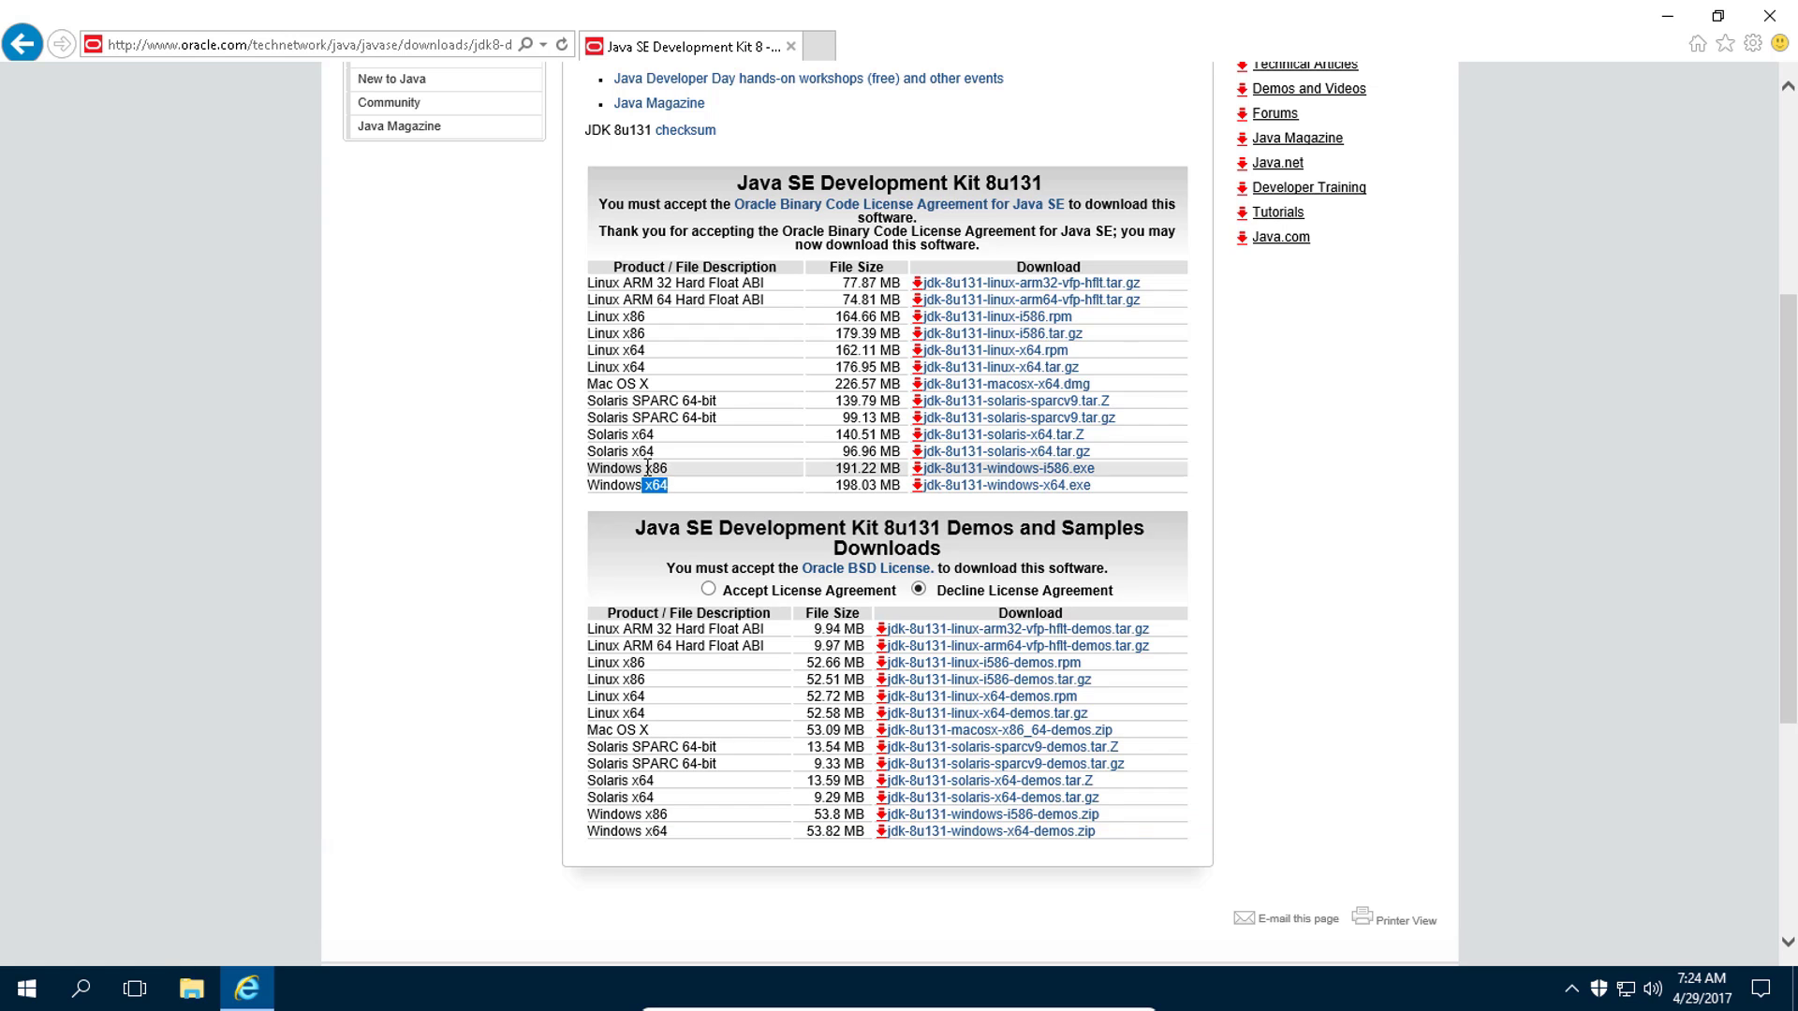
click(1047, 489)
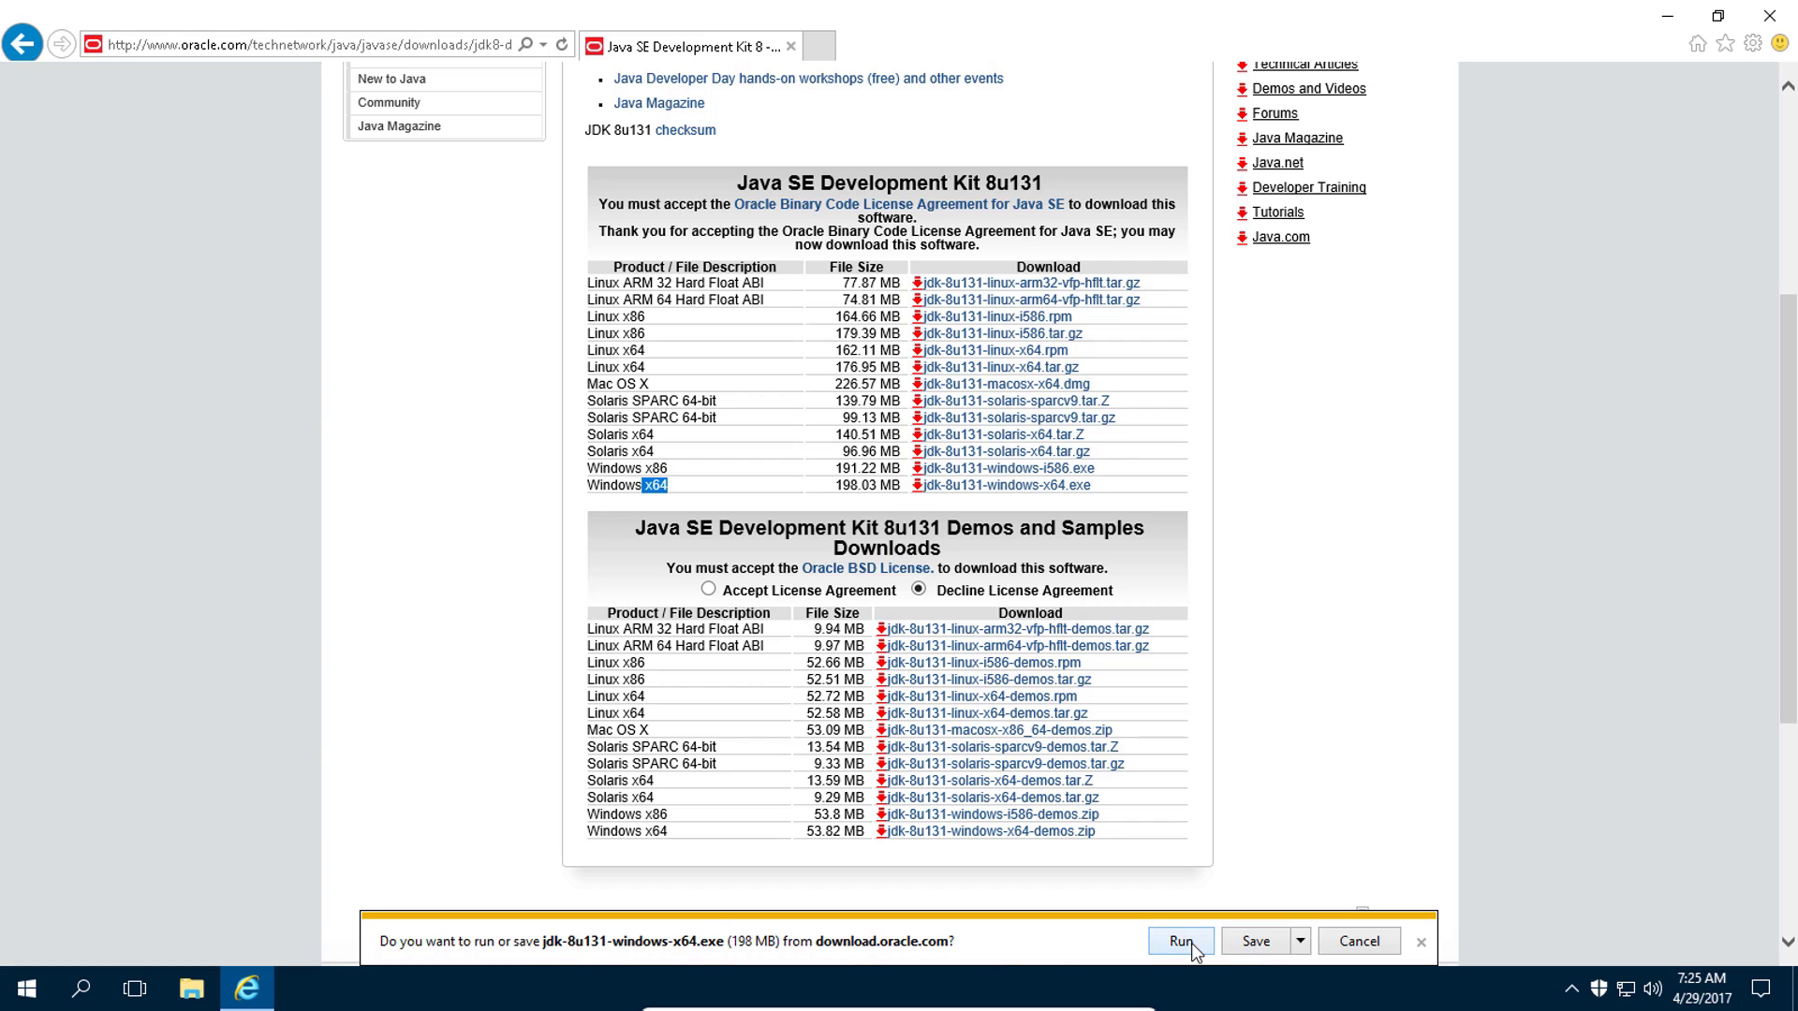
click(1250, 941)
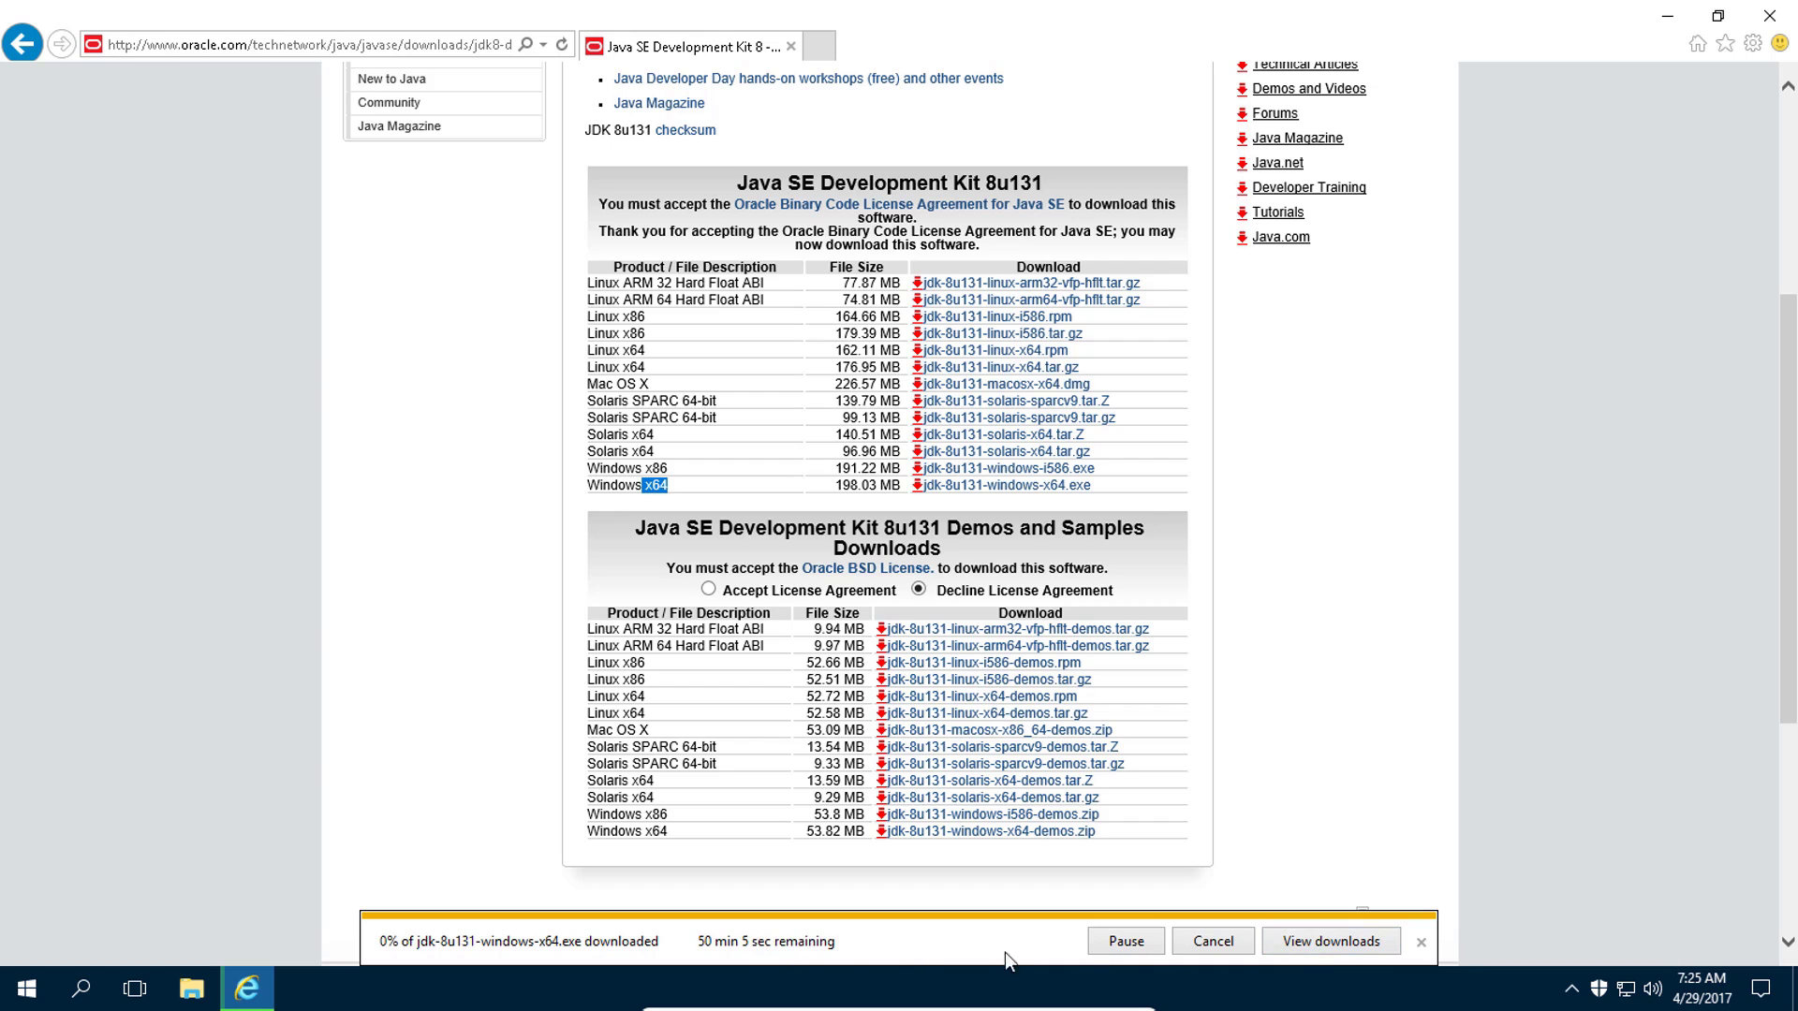
click(1324, 939)
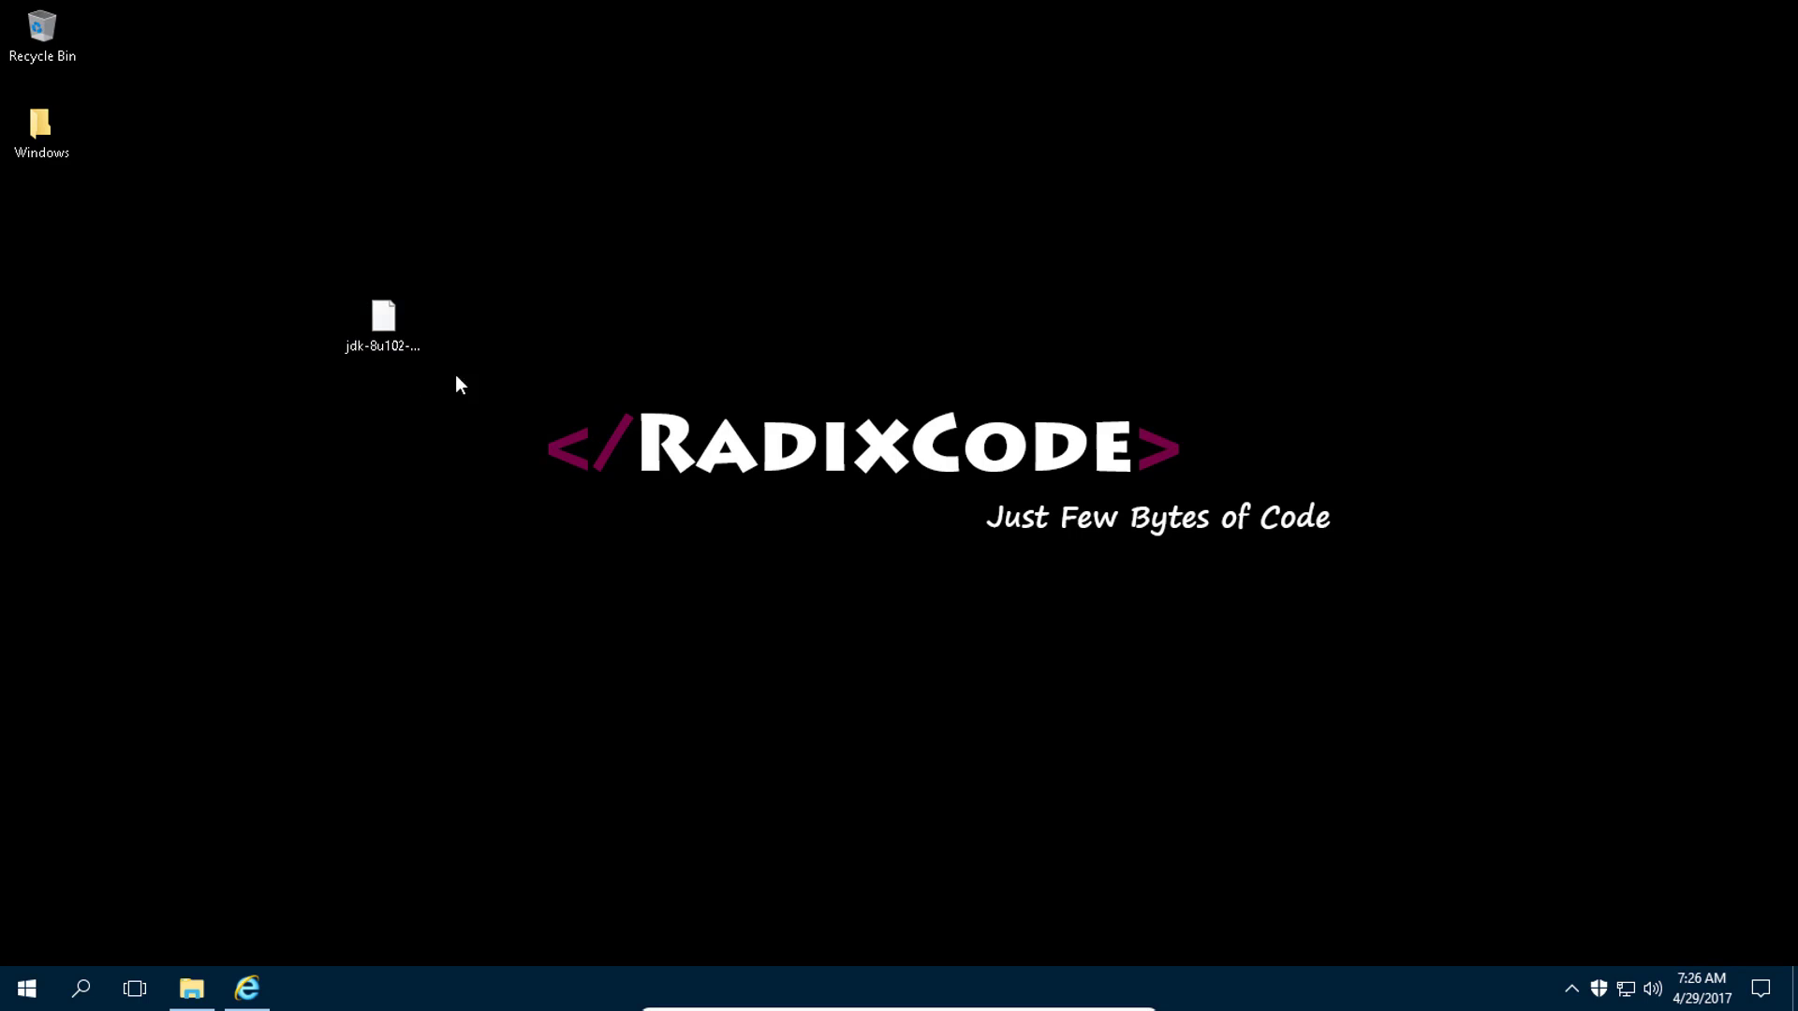
Launch the jdk-8u102 installer from the desktop and approve the User Account Control prompt.
click(384, 336)
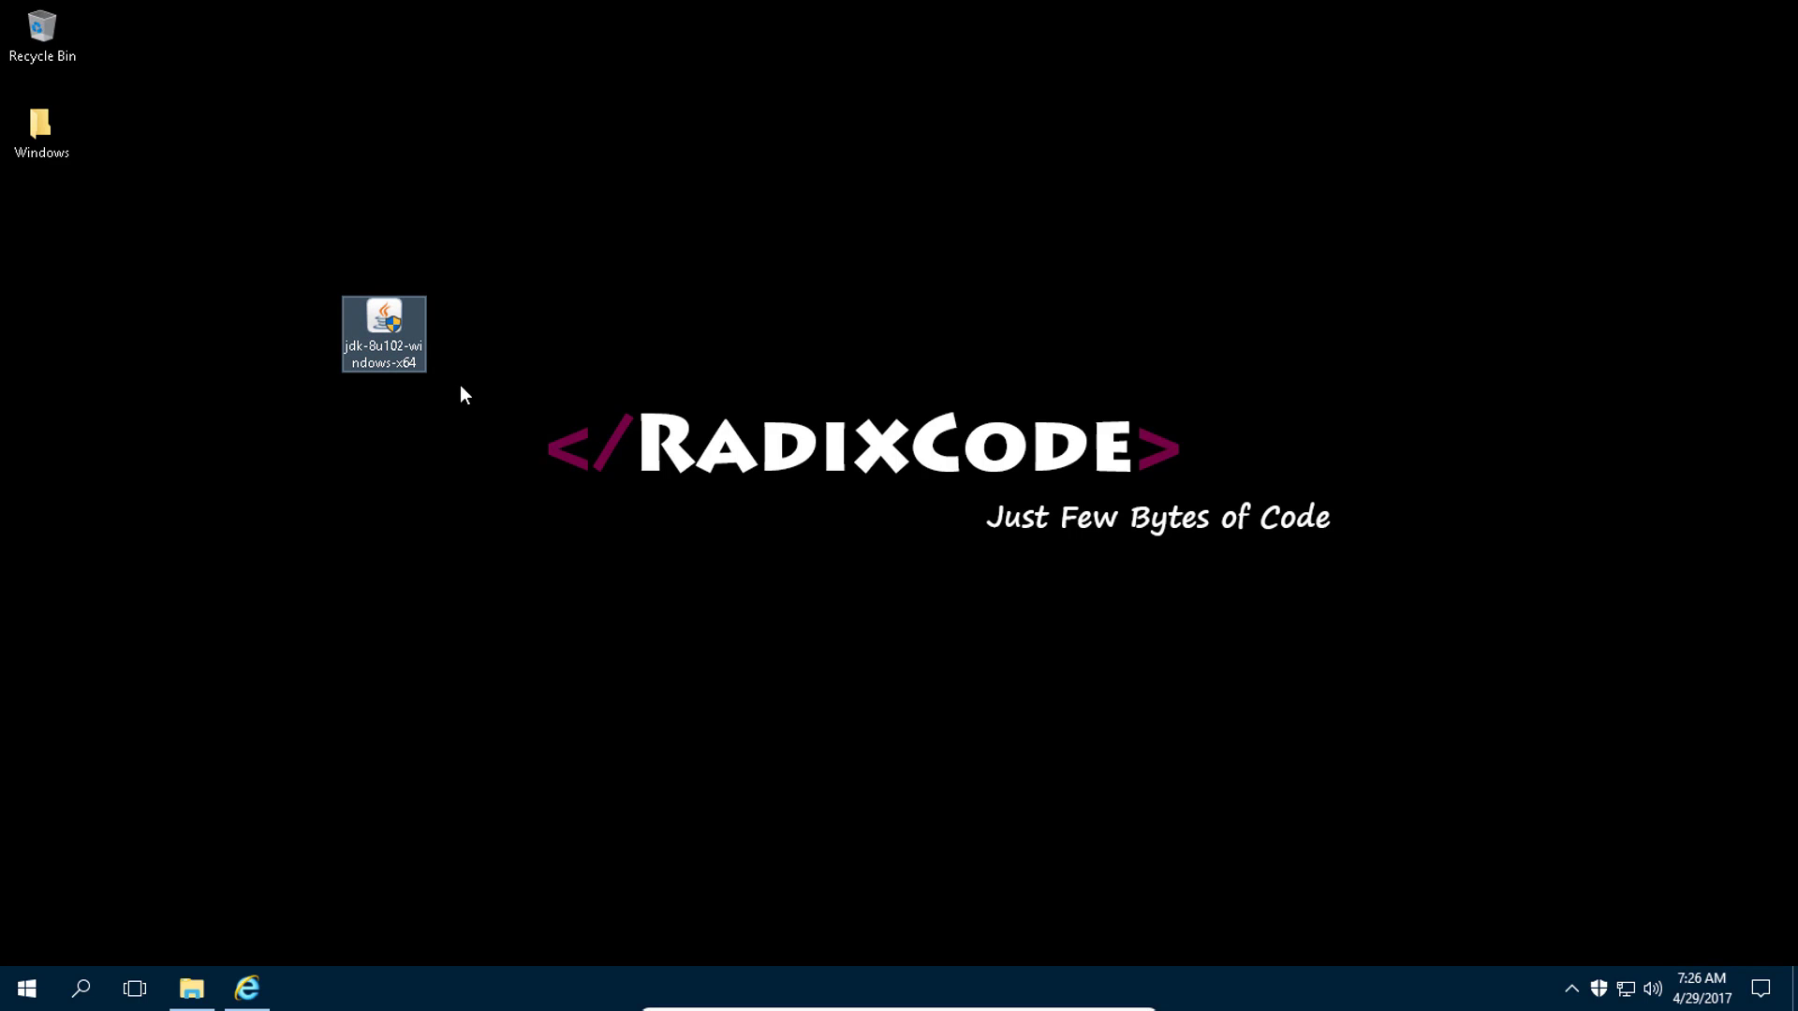
double_click(374, 359)
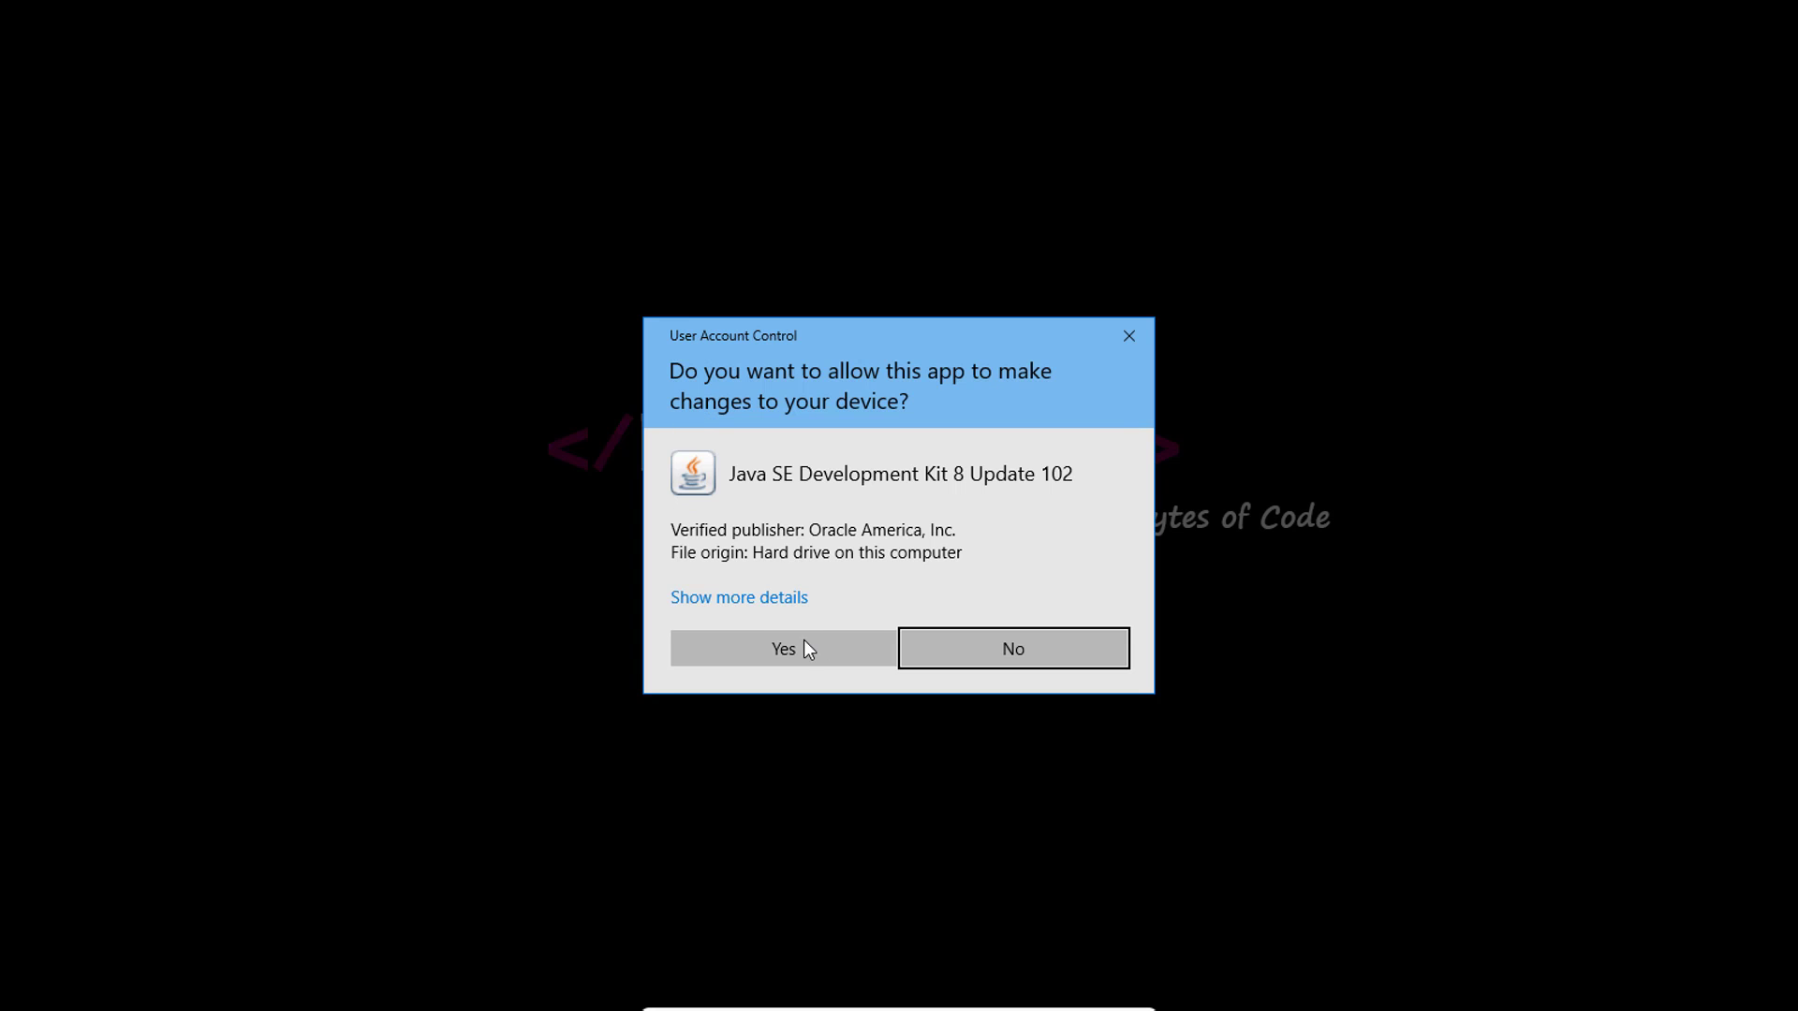
click(803, 641)
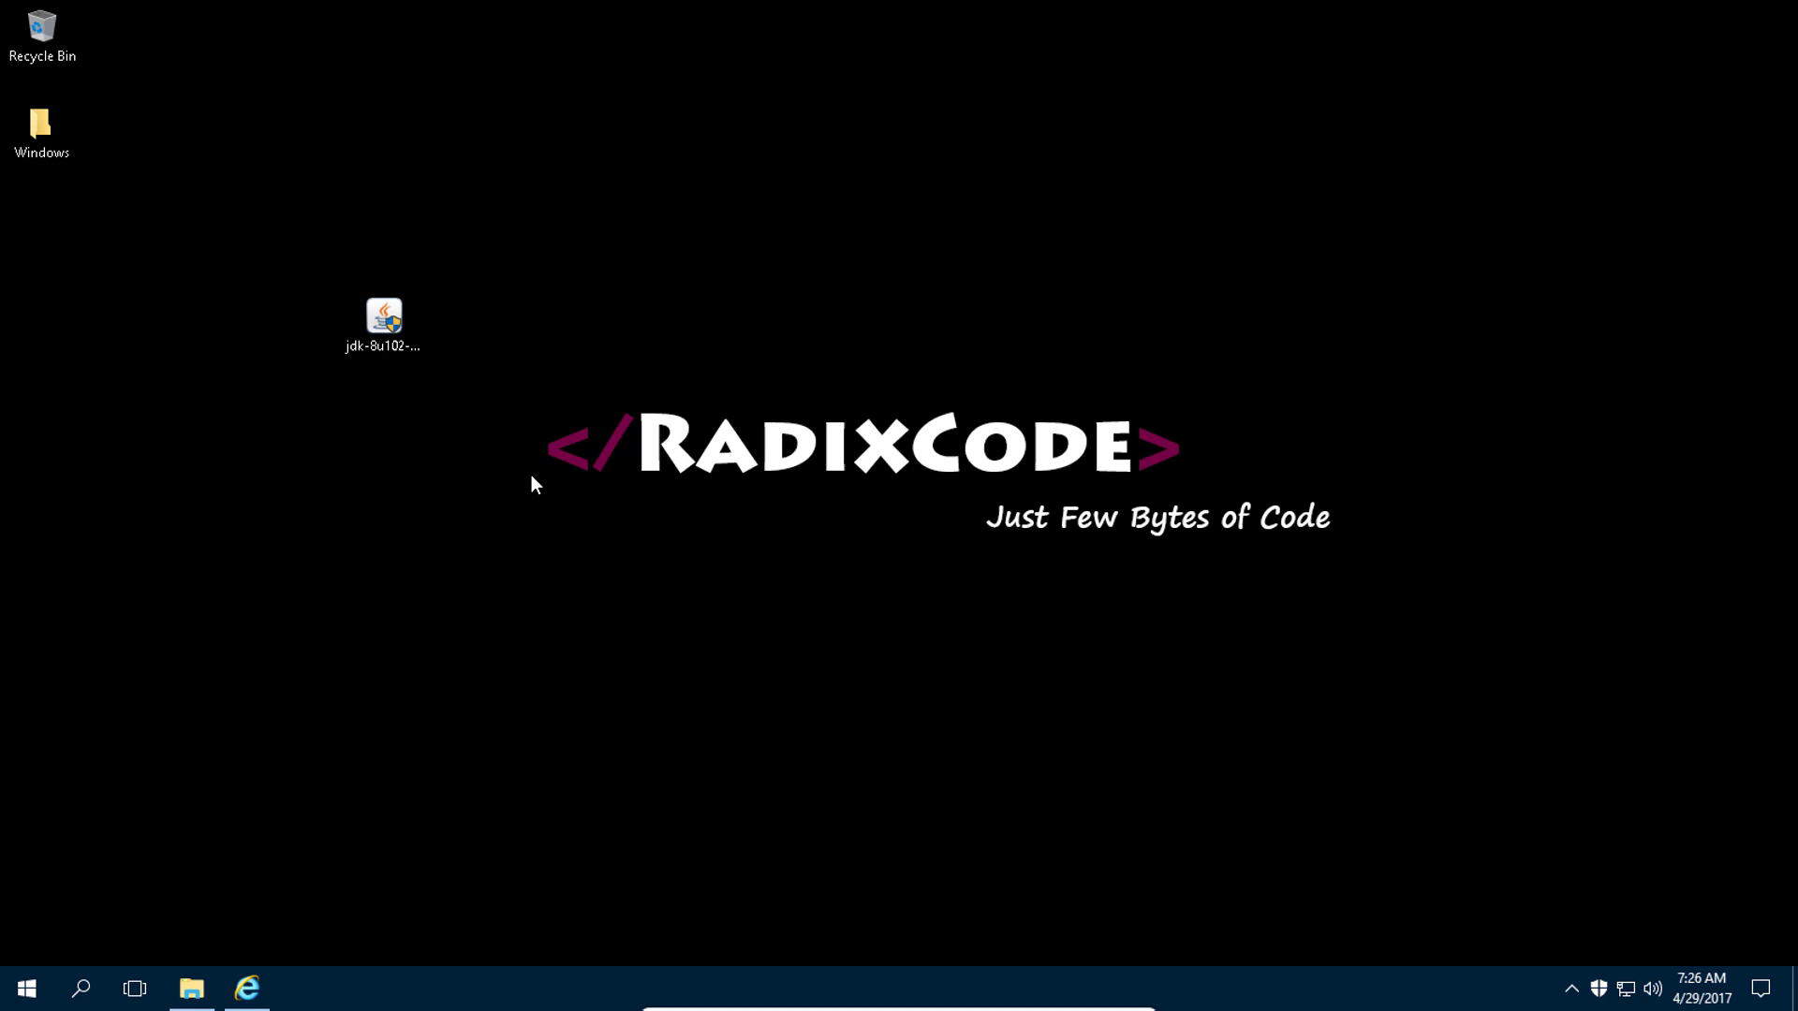
Install JDK 8 Update 102 (64-bit) with default features and JRE folder, then close it.
click(1006, 675)
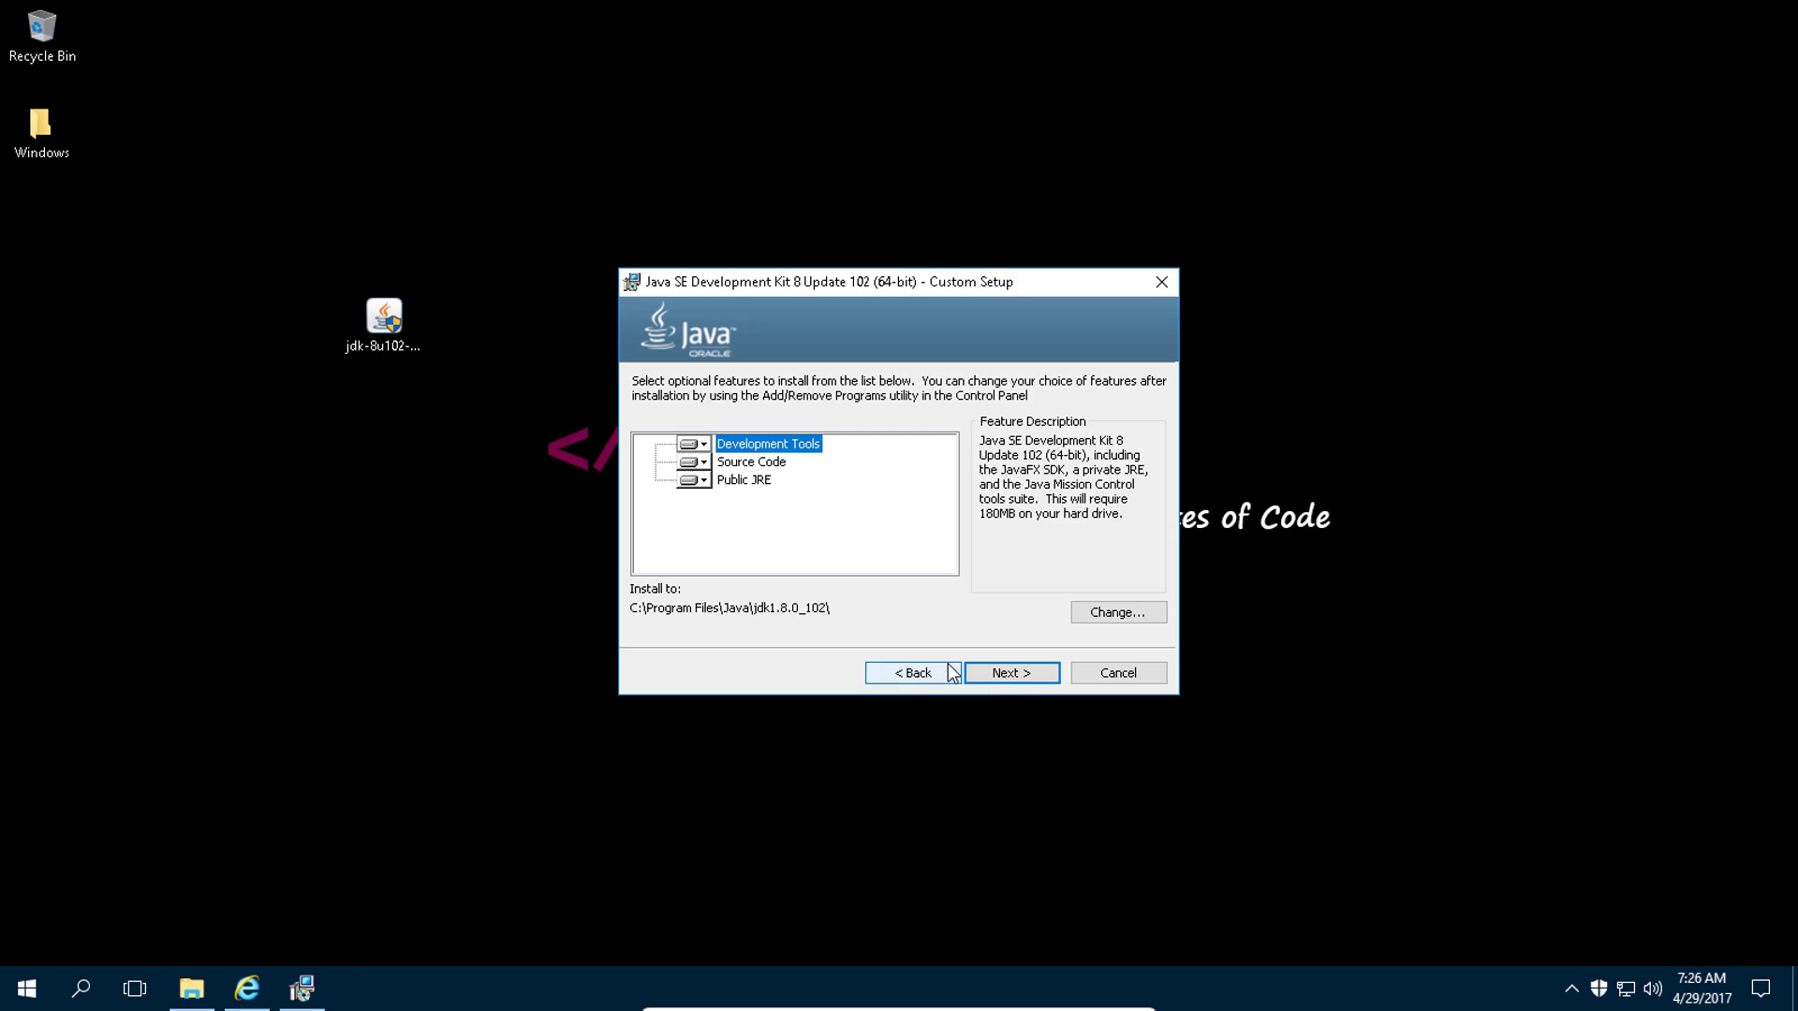
click(1007, 675)
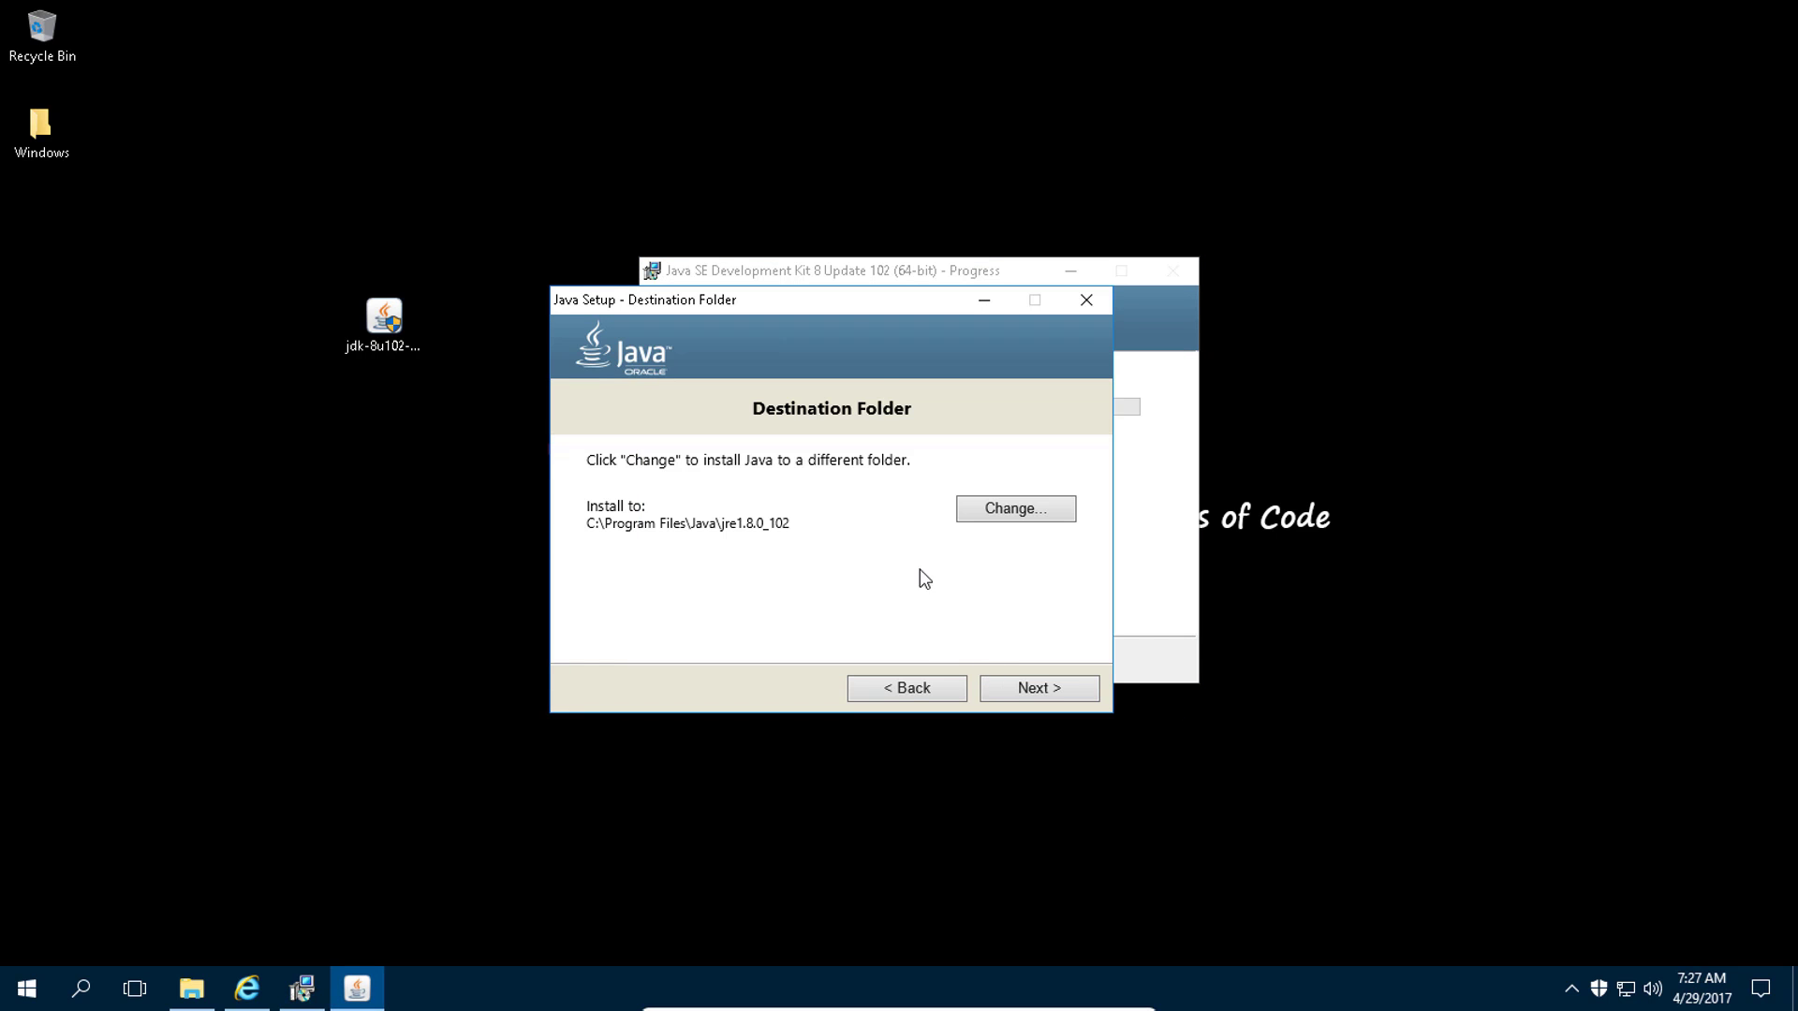
drag(841, 323, 890, 309)
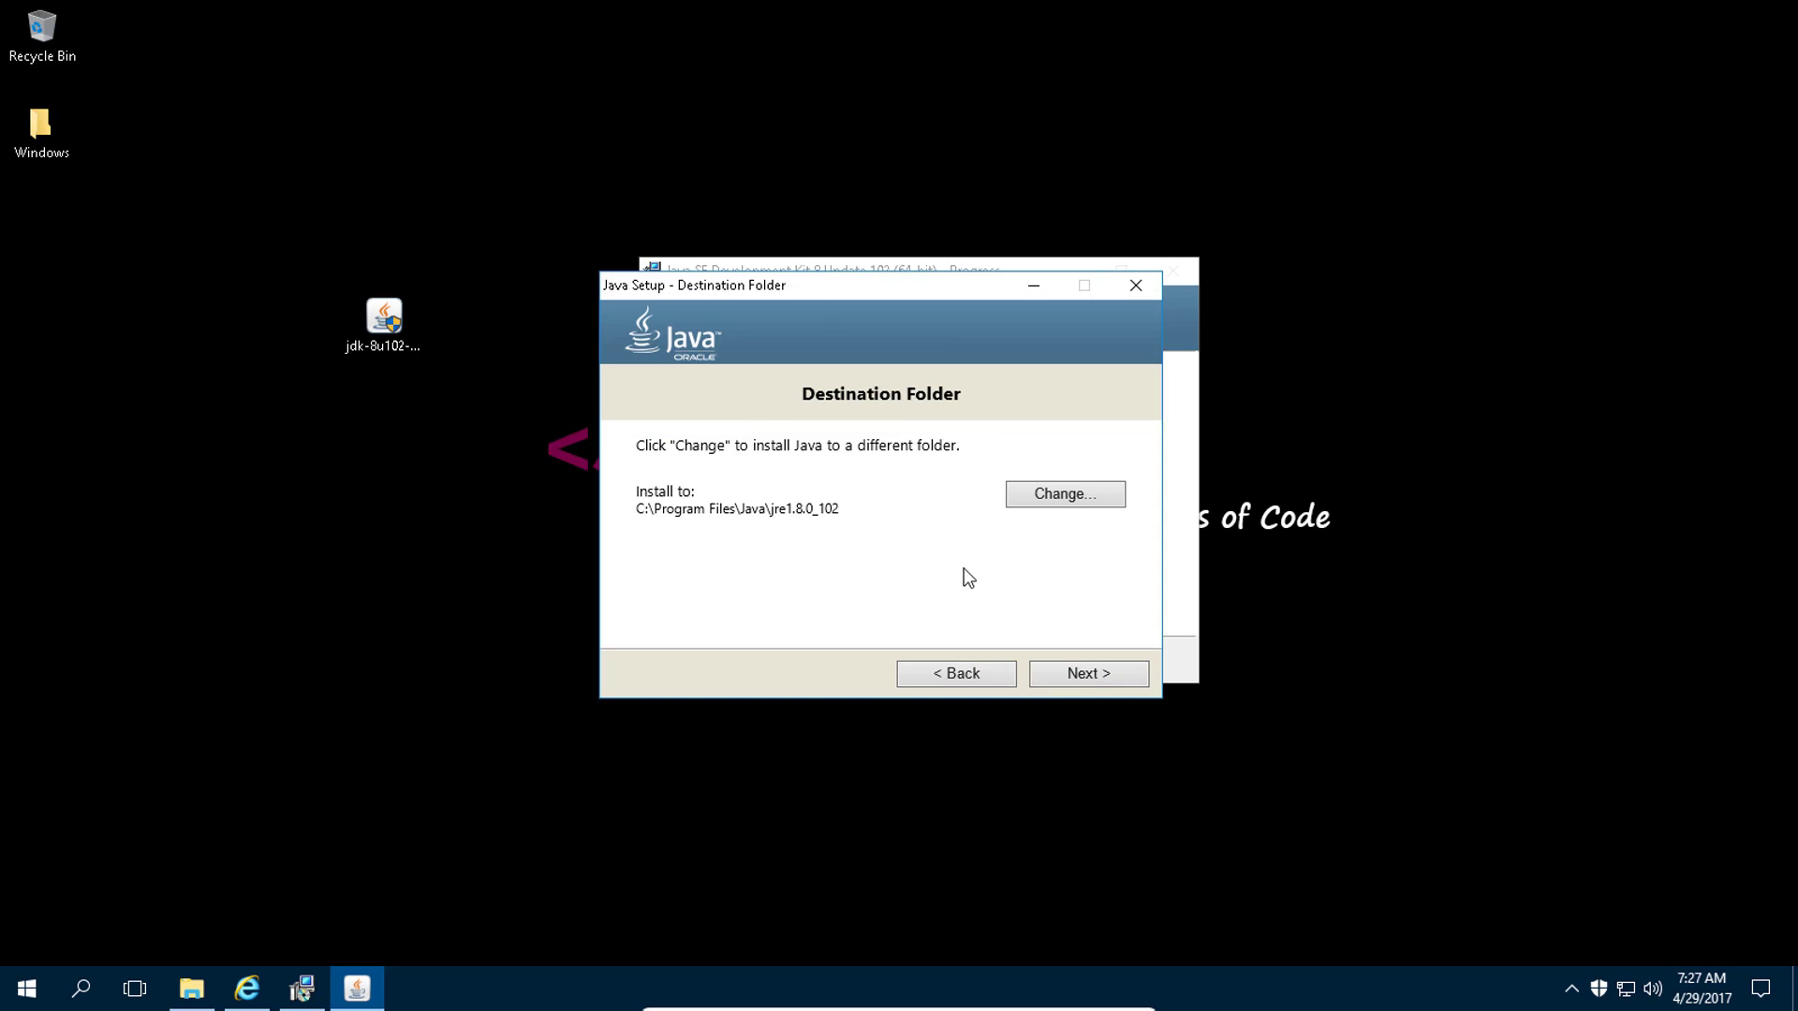
click(1079, 675)
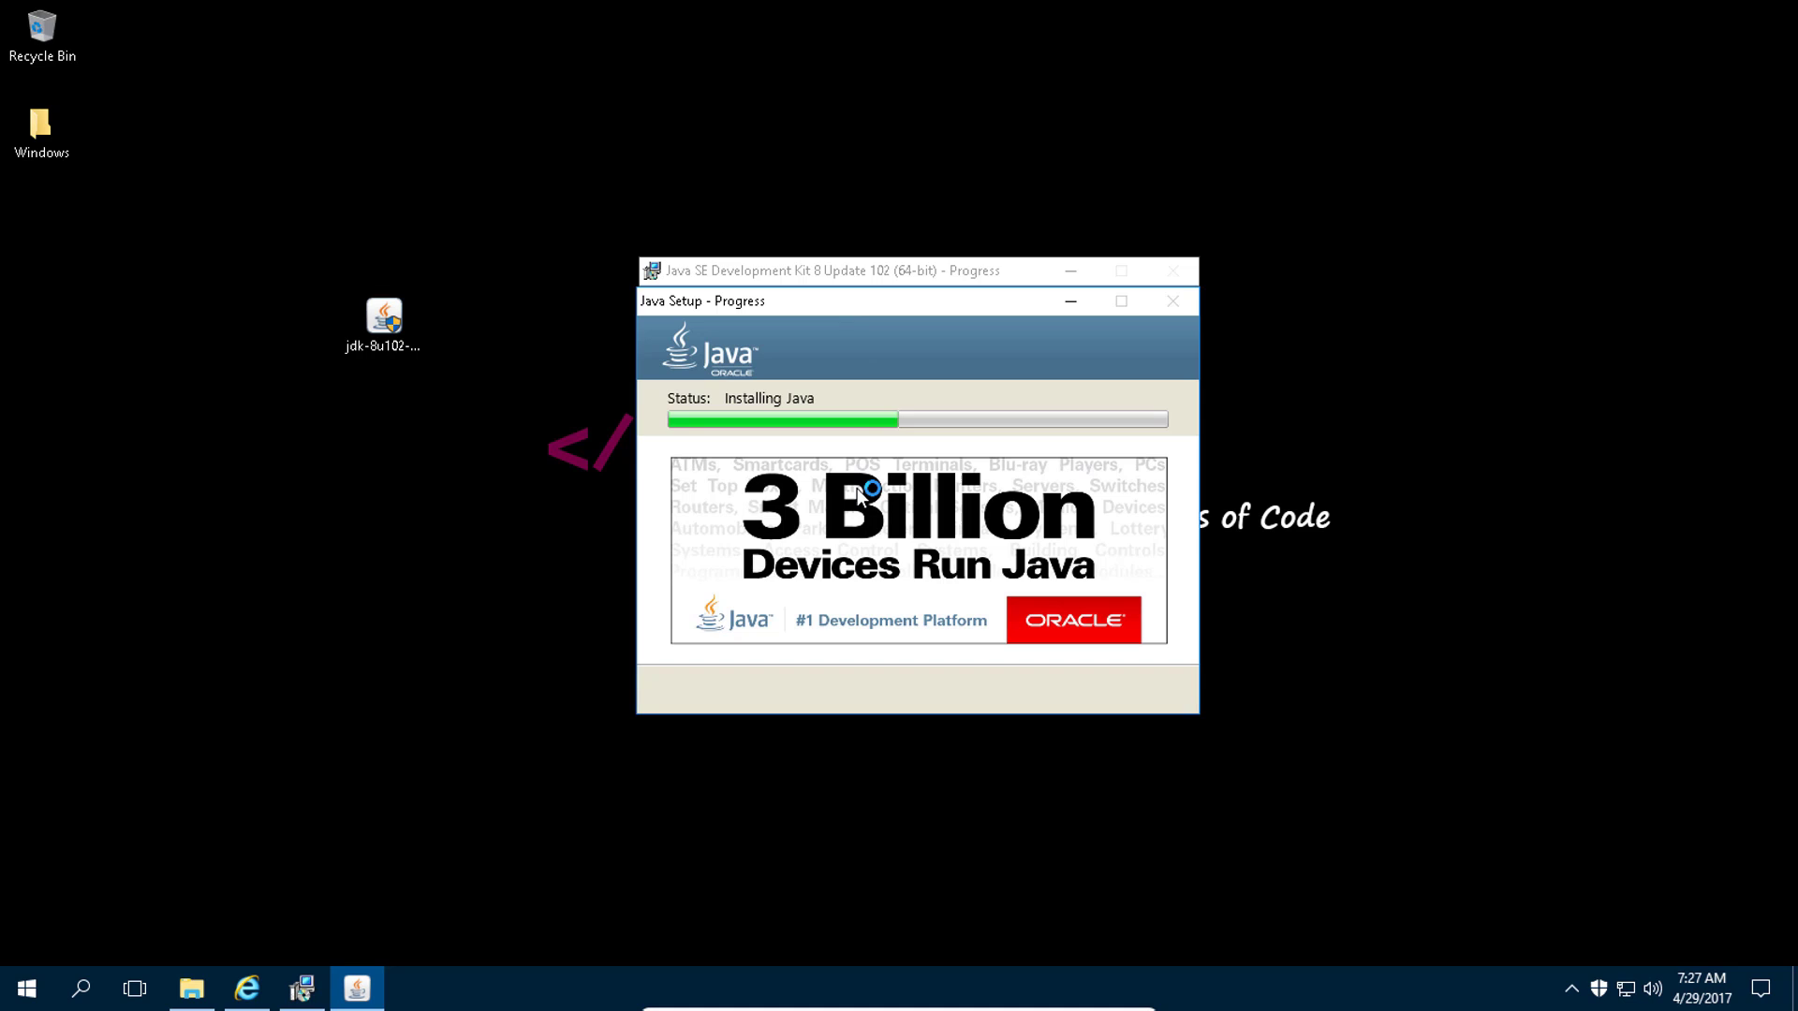
click(1386, 515)
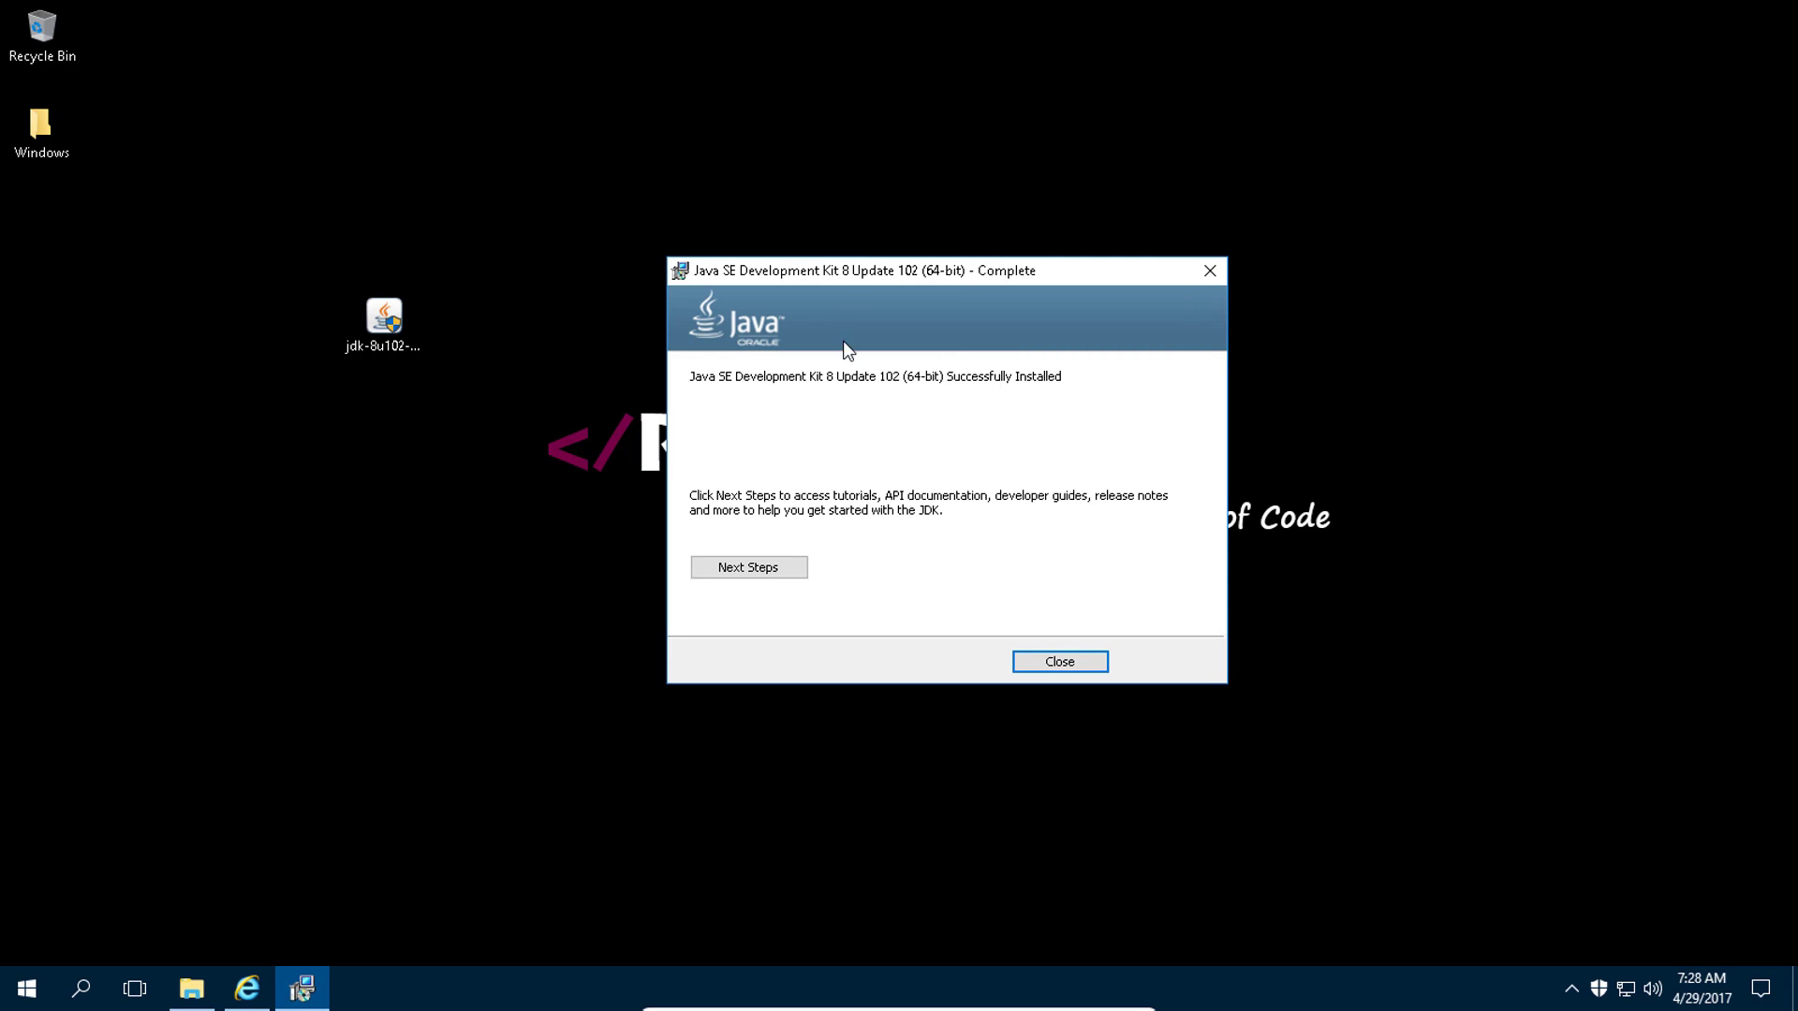
click(1028, 662)
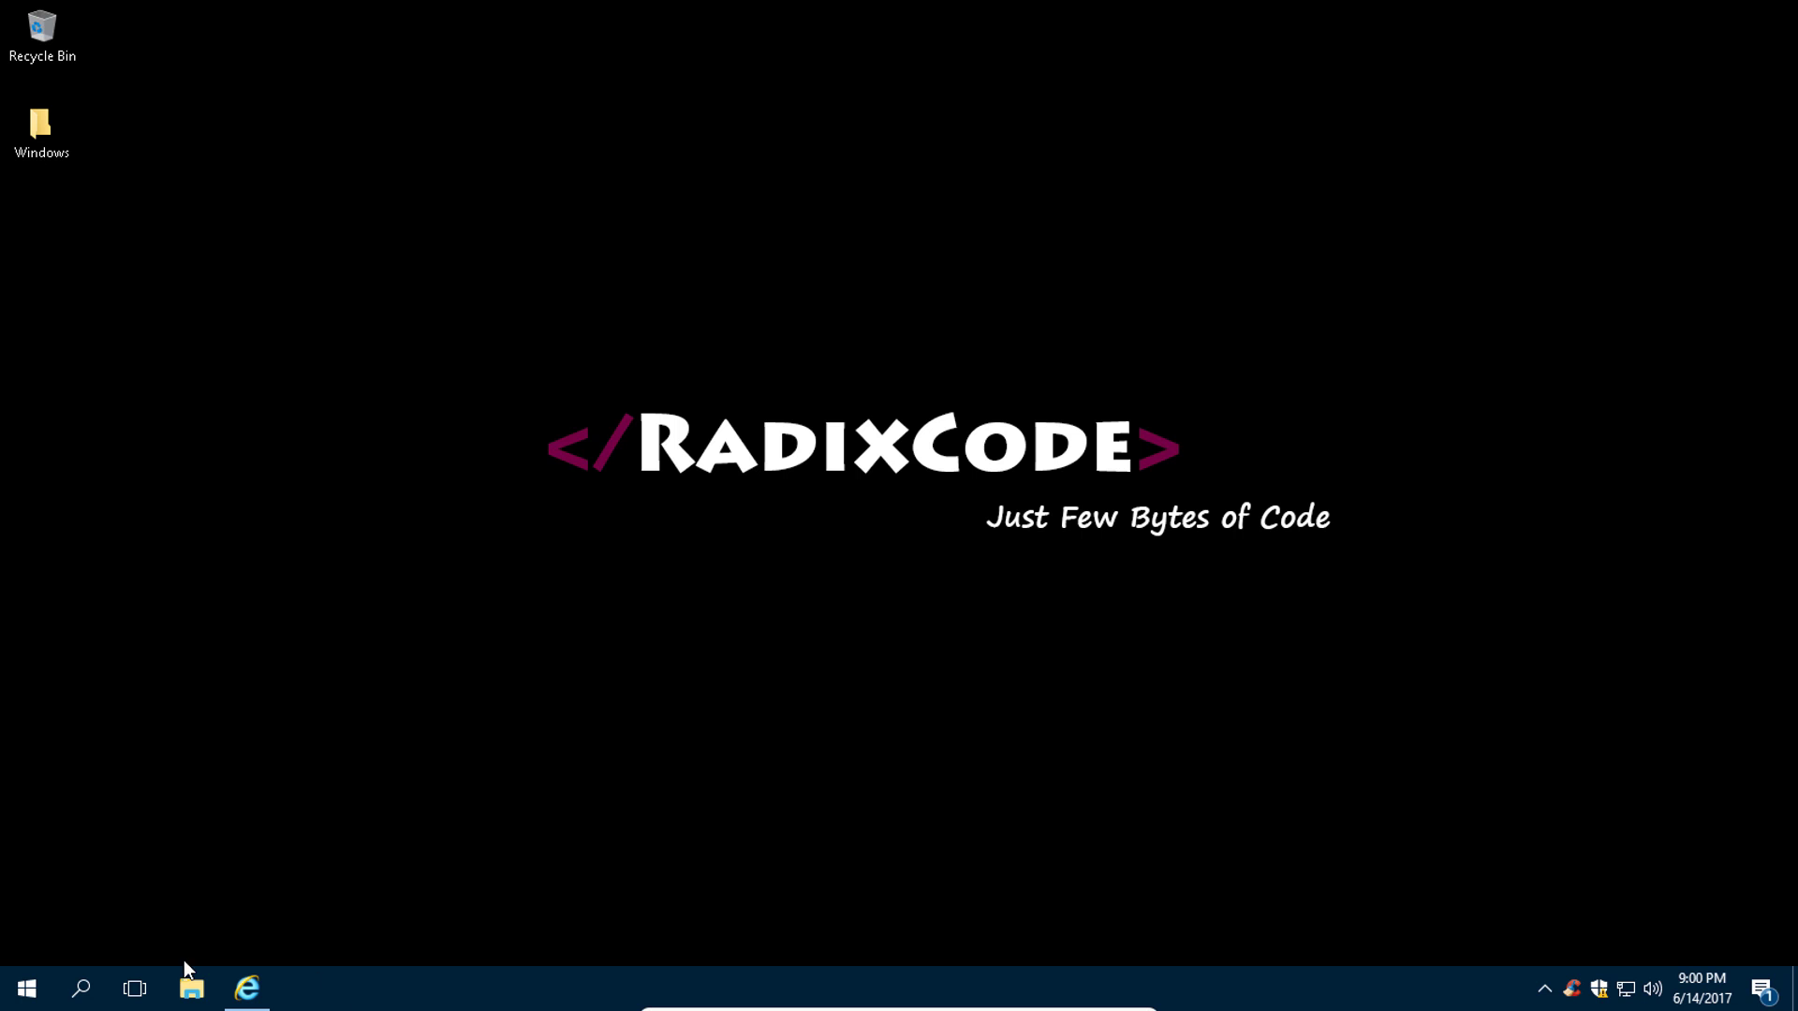
click(191, 988)
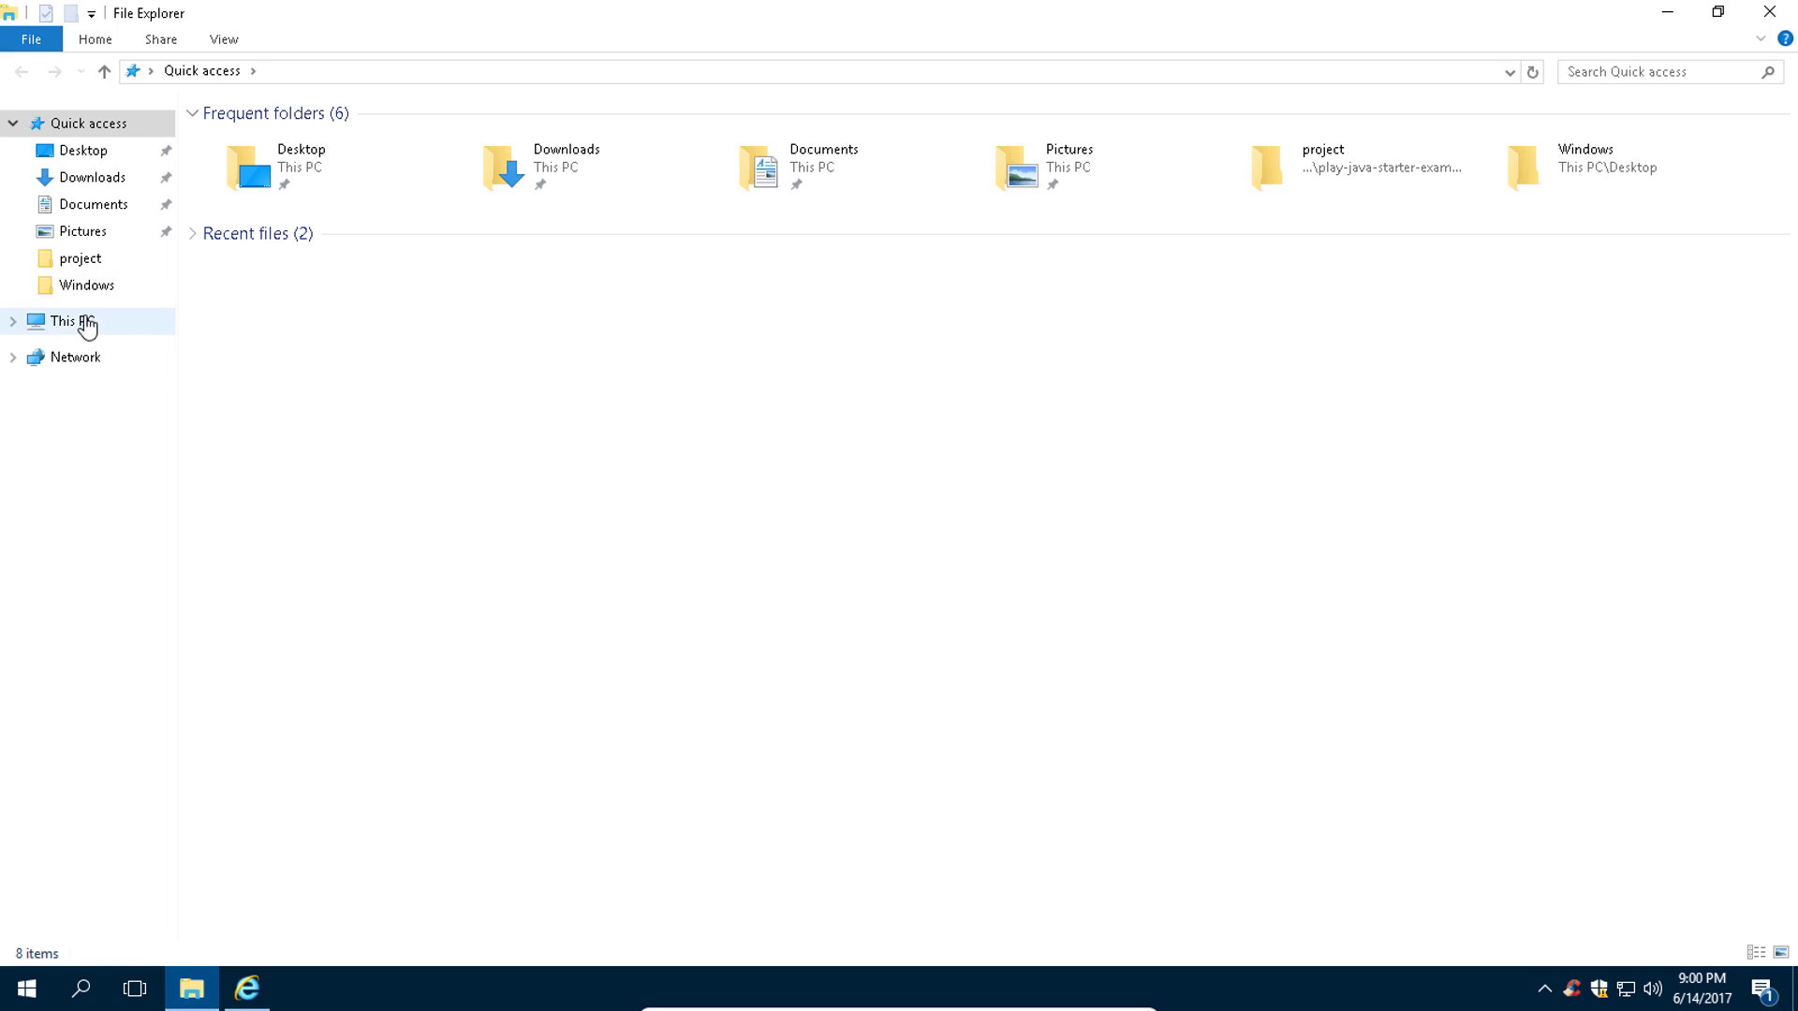
Browse to C:\Program Files\Java\jdk1.8.0_102\bin in File Explorer.
click(86, 325)
double_click(335, 314)
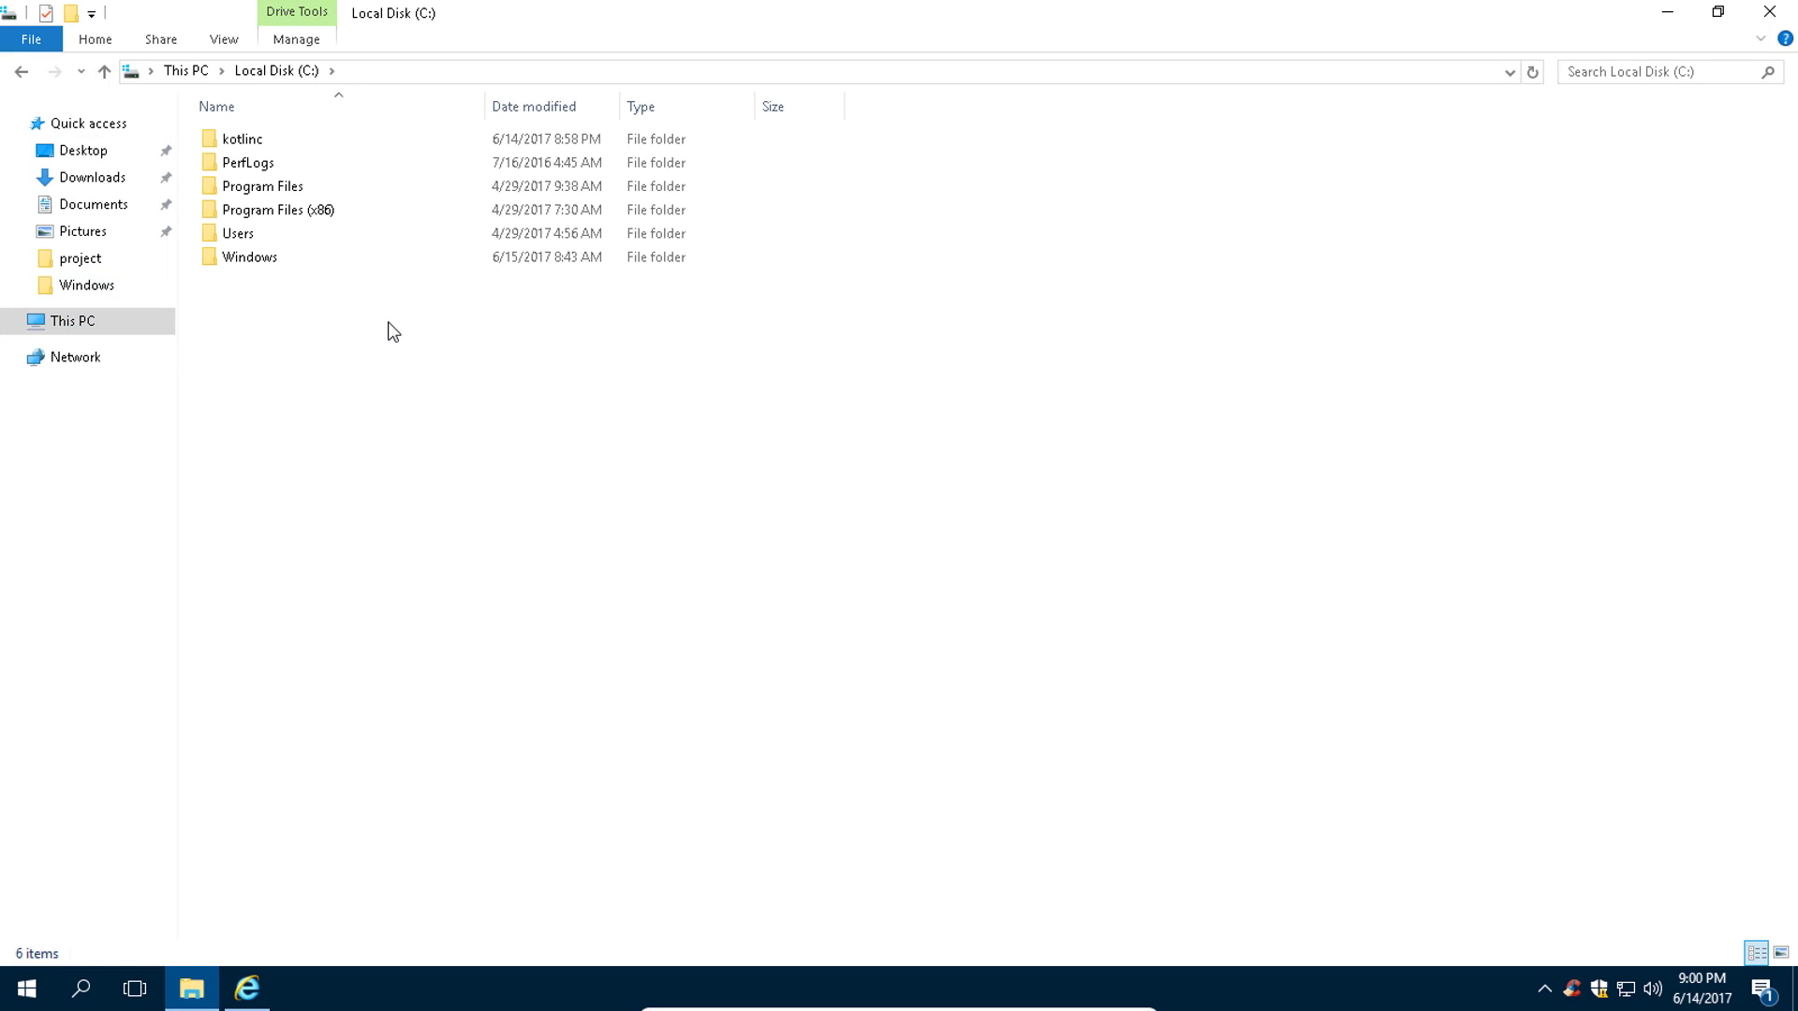
double_click(274, 187)
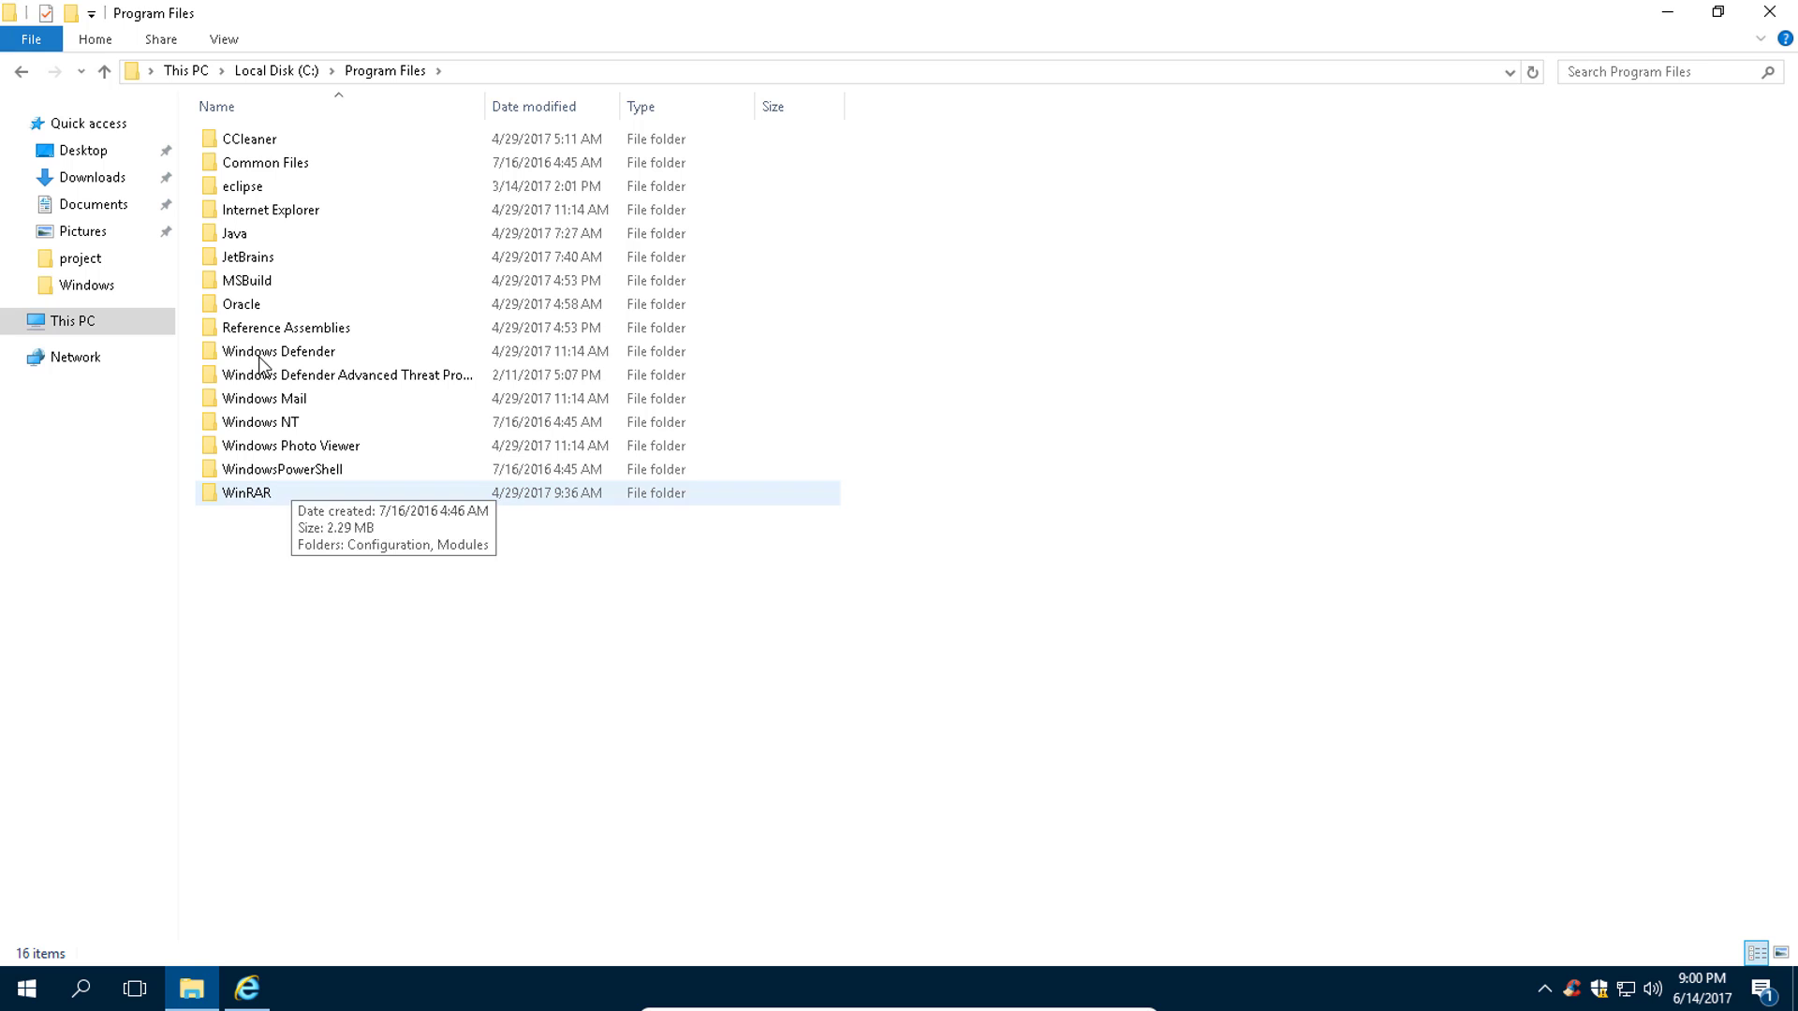
double_click(237, 233)
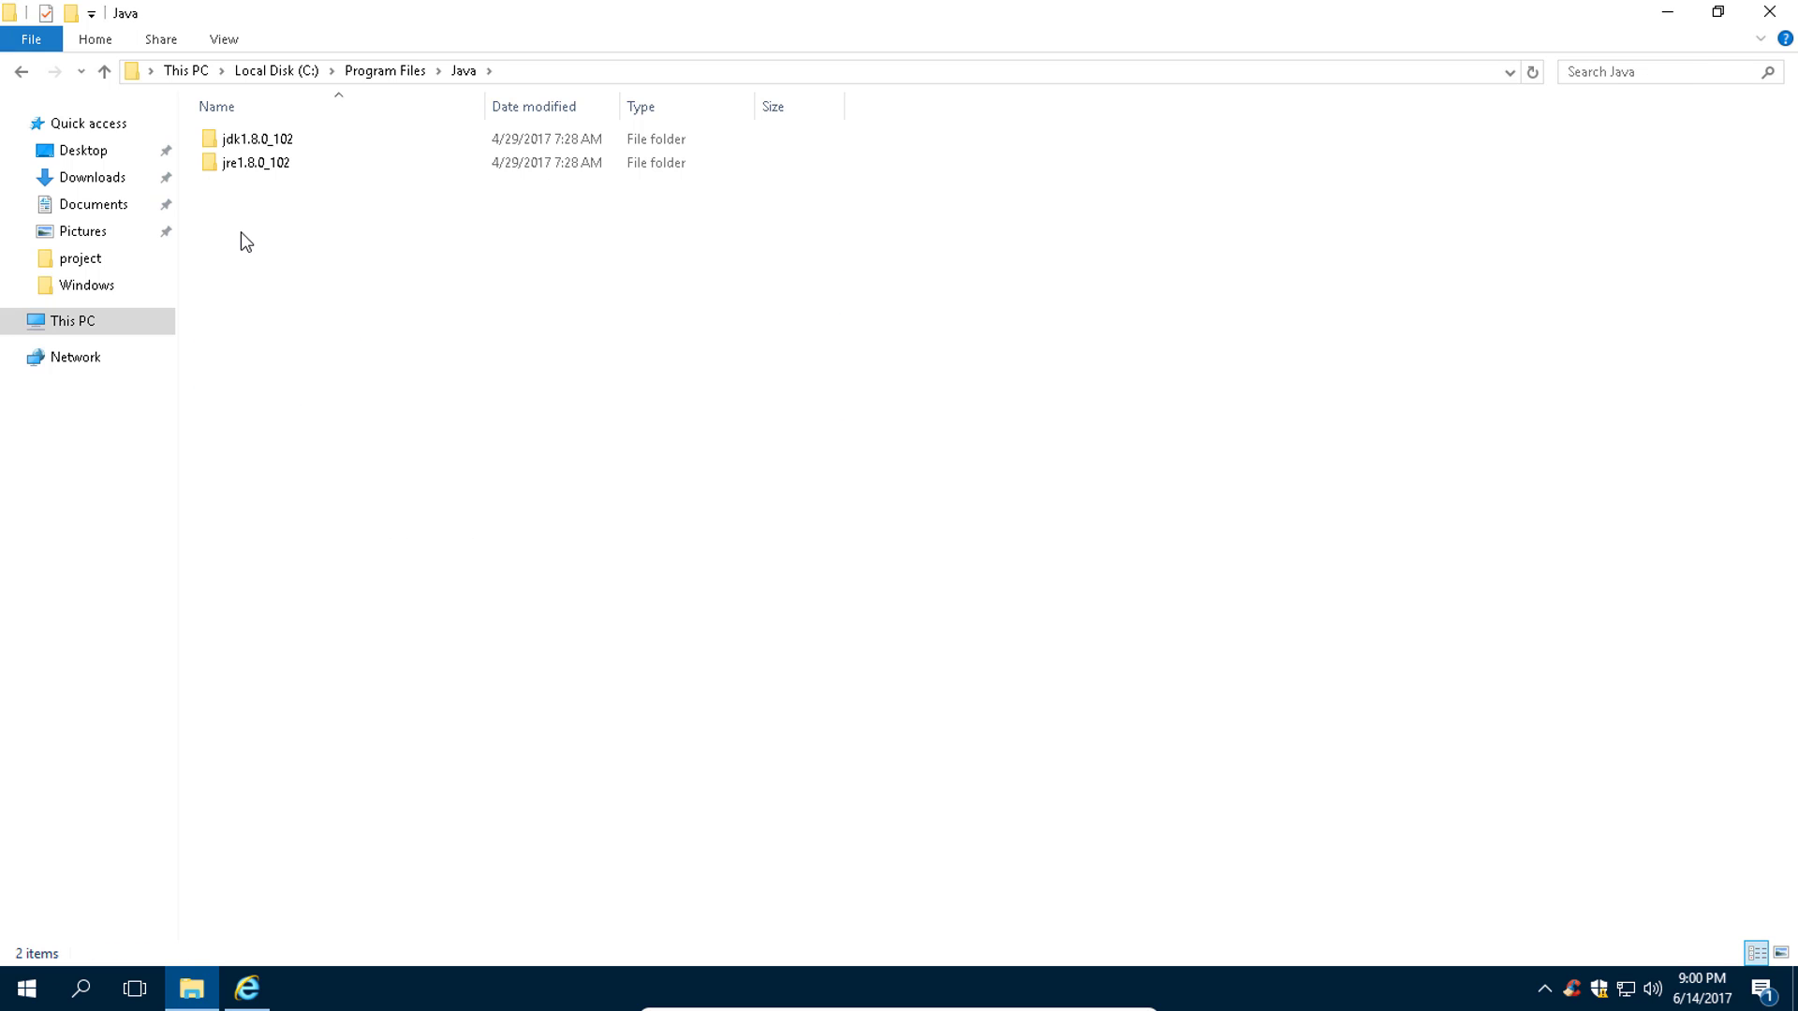
double_click(265, 146)
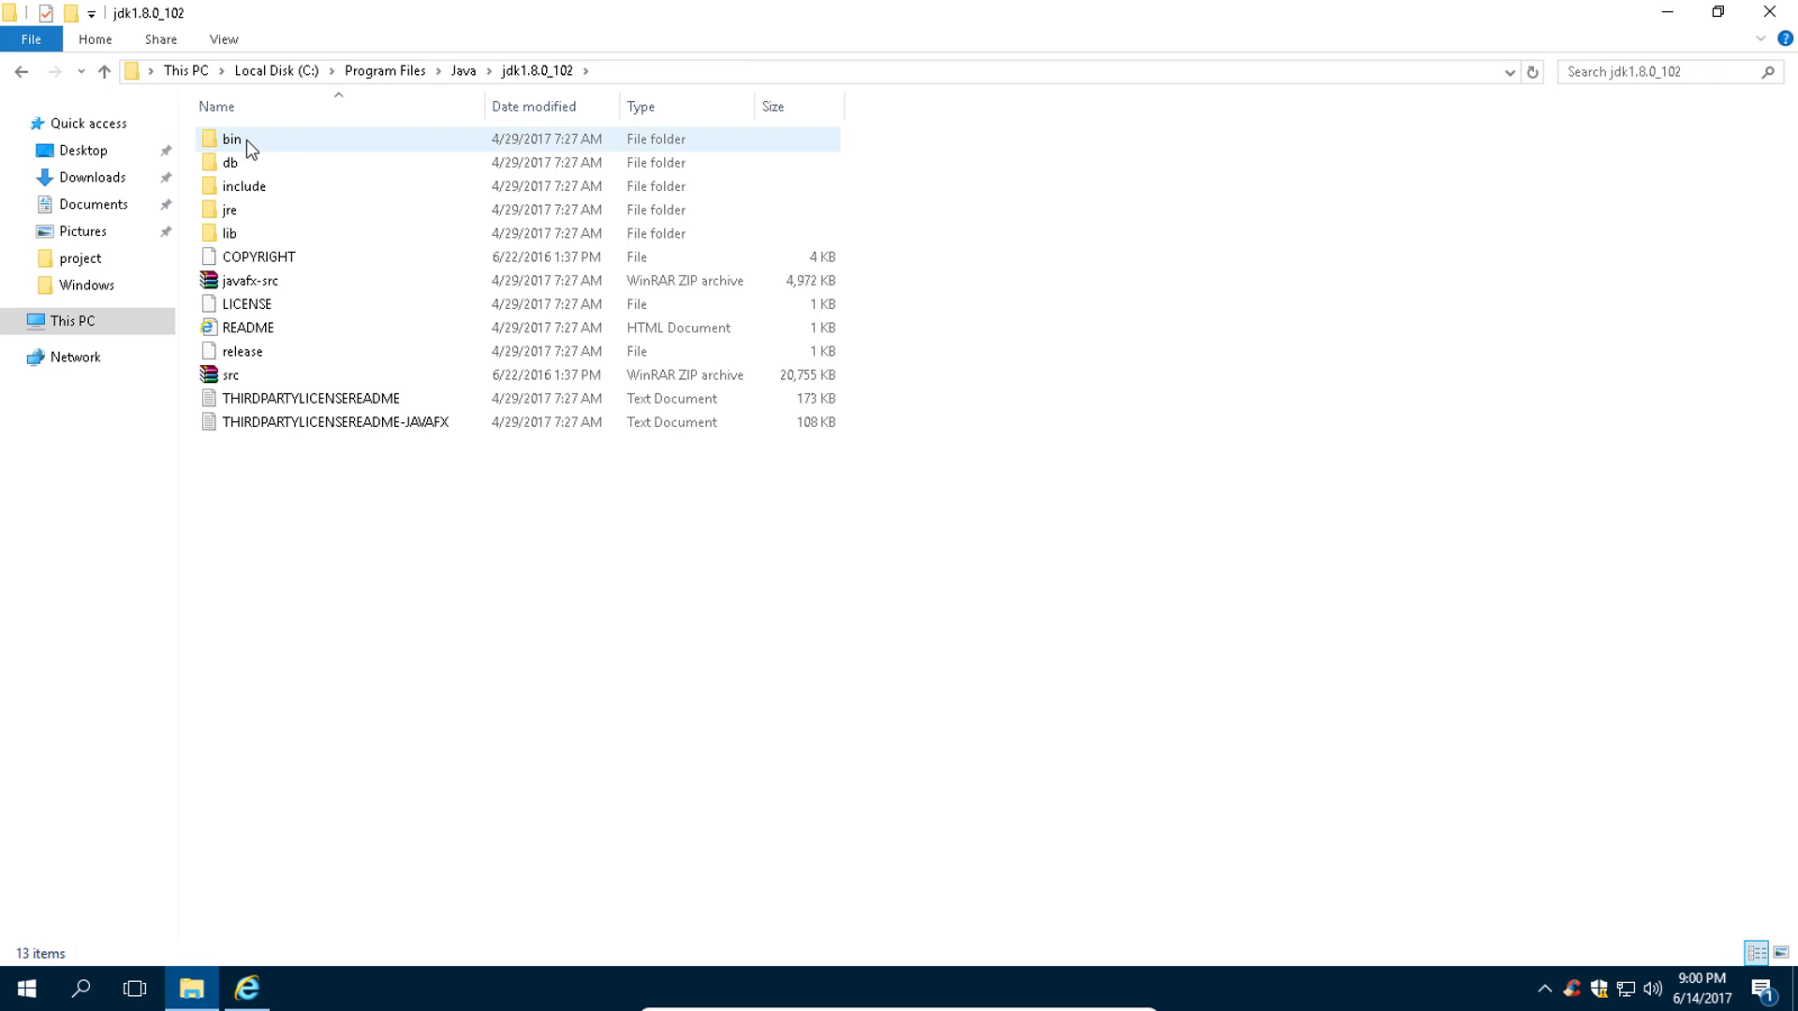
double_click(233, 140)
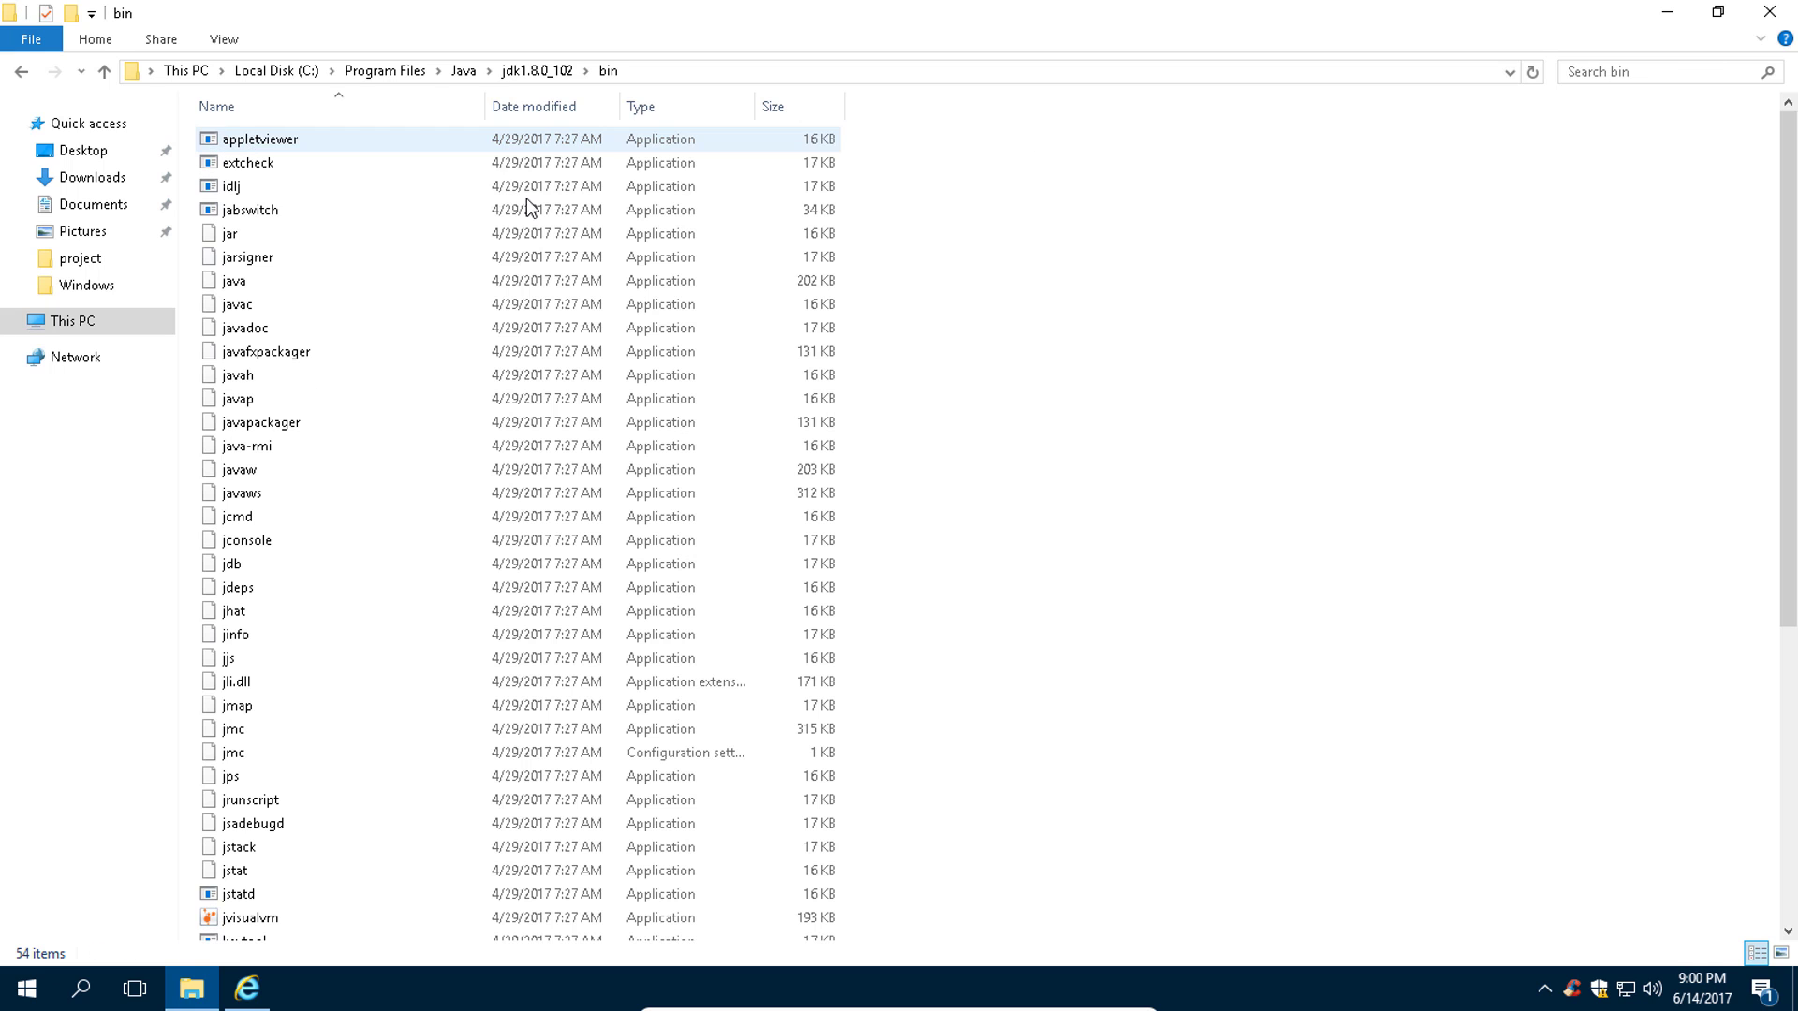
Copy the bin folder's full path from the address bar.
click(564, 76)
right_click(422, 74)
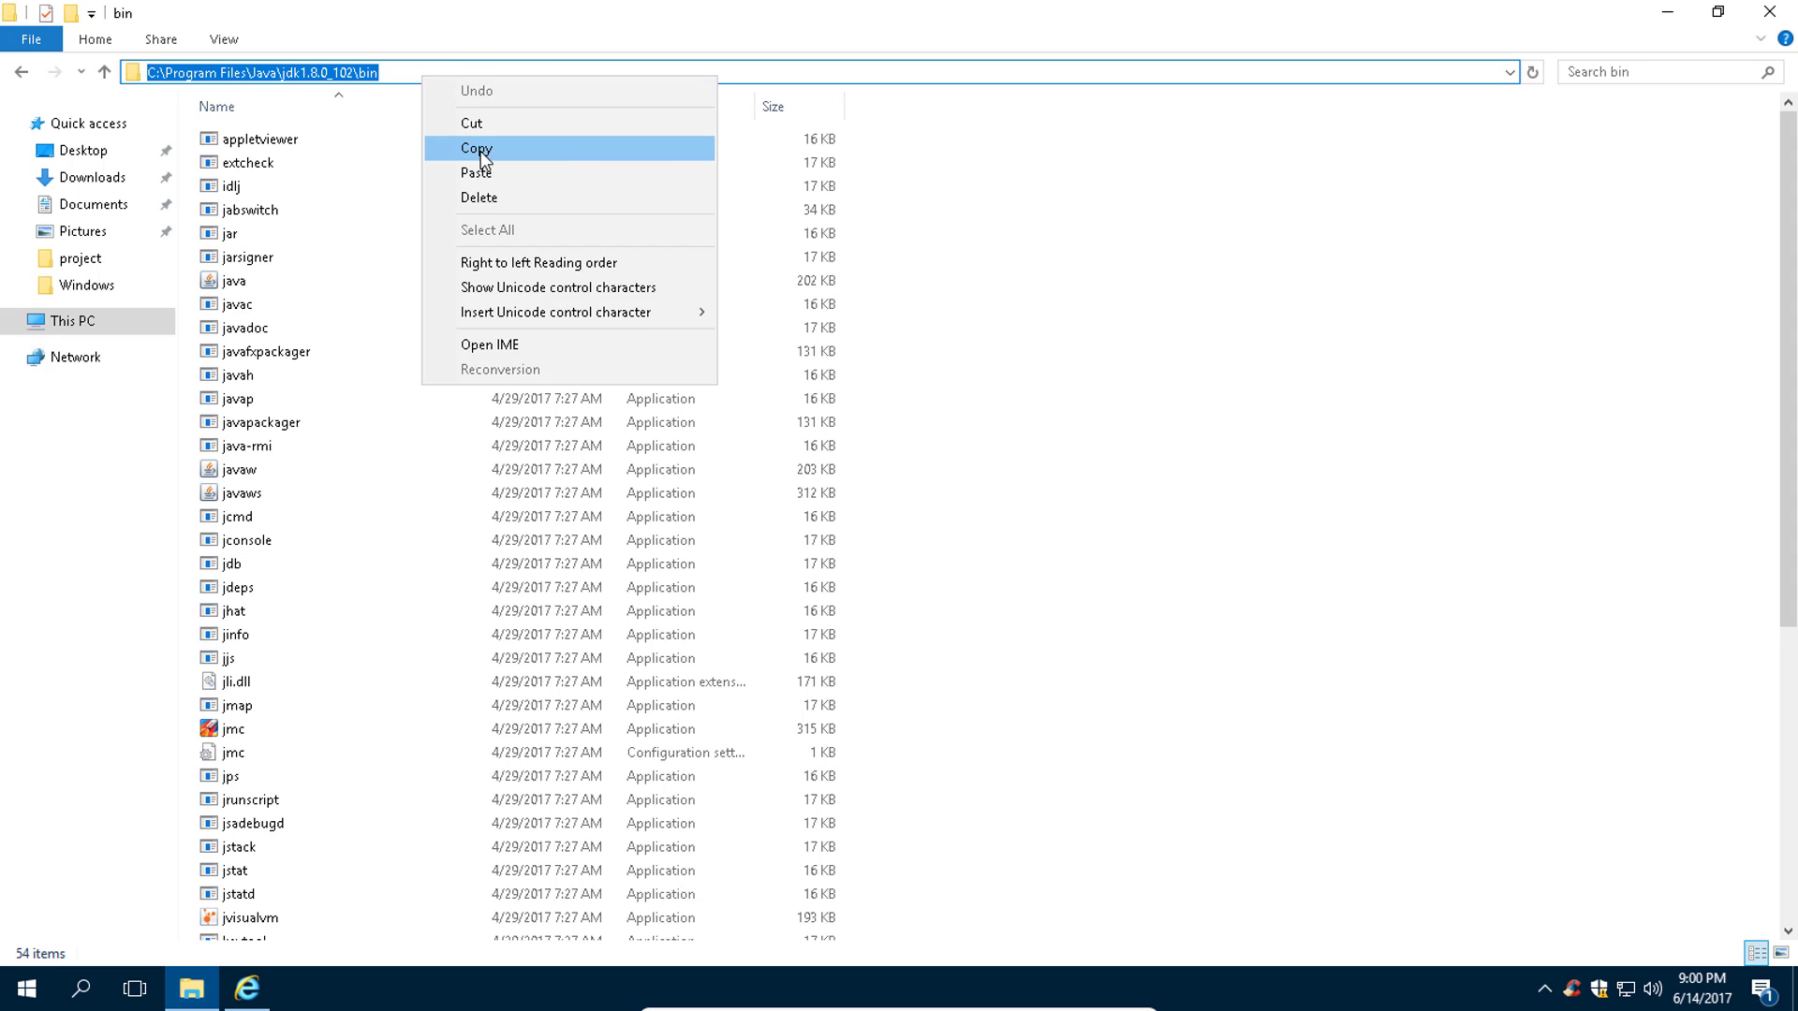
click(471, 152)
Reach Environment Variables through This PC's Advanced system settings.
right_click(64, 320)
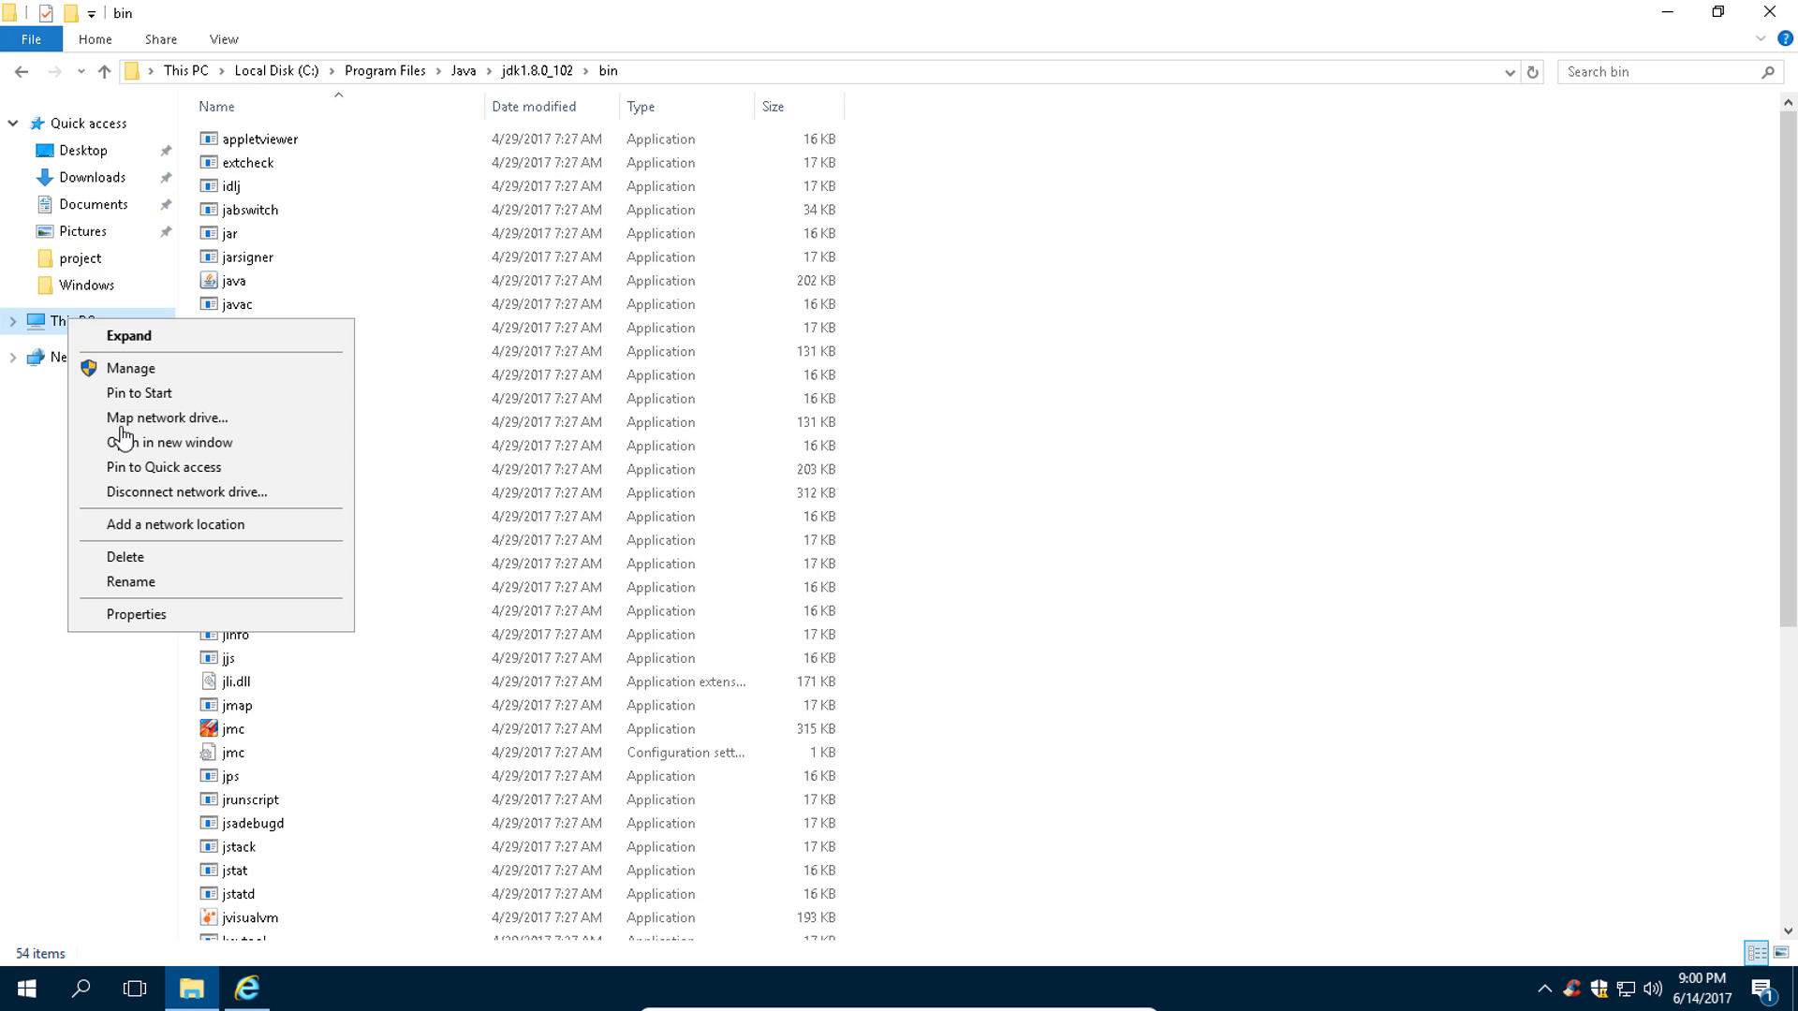
click(122, 618)
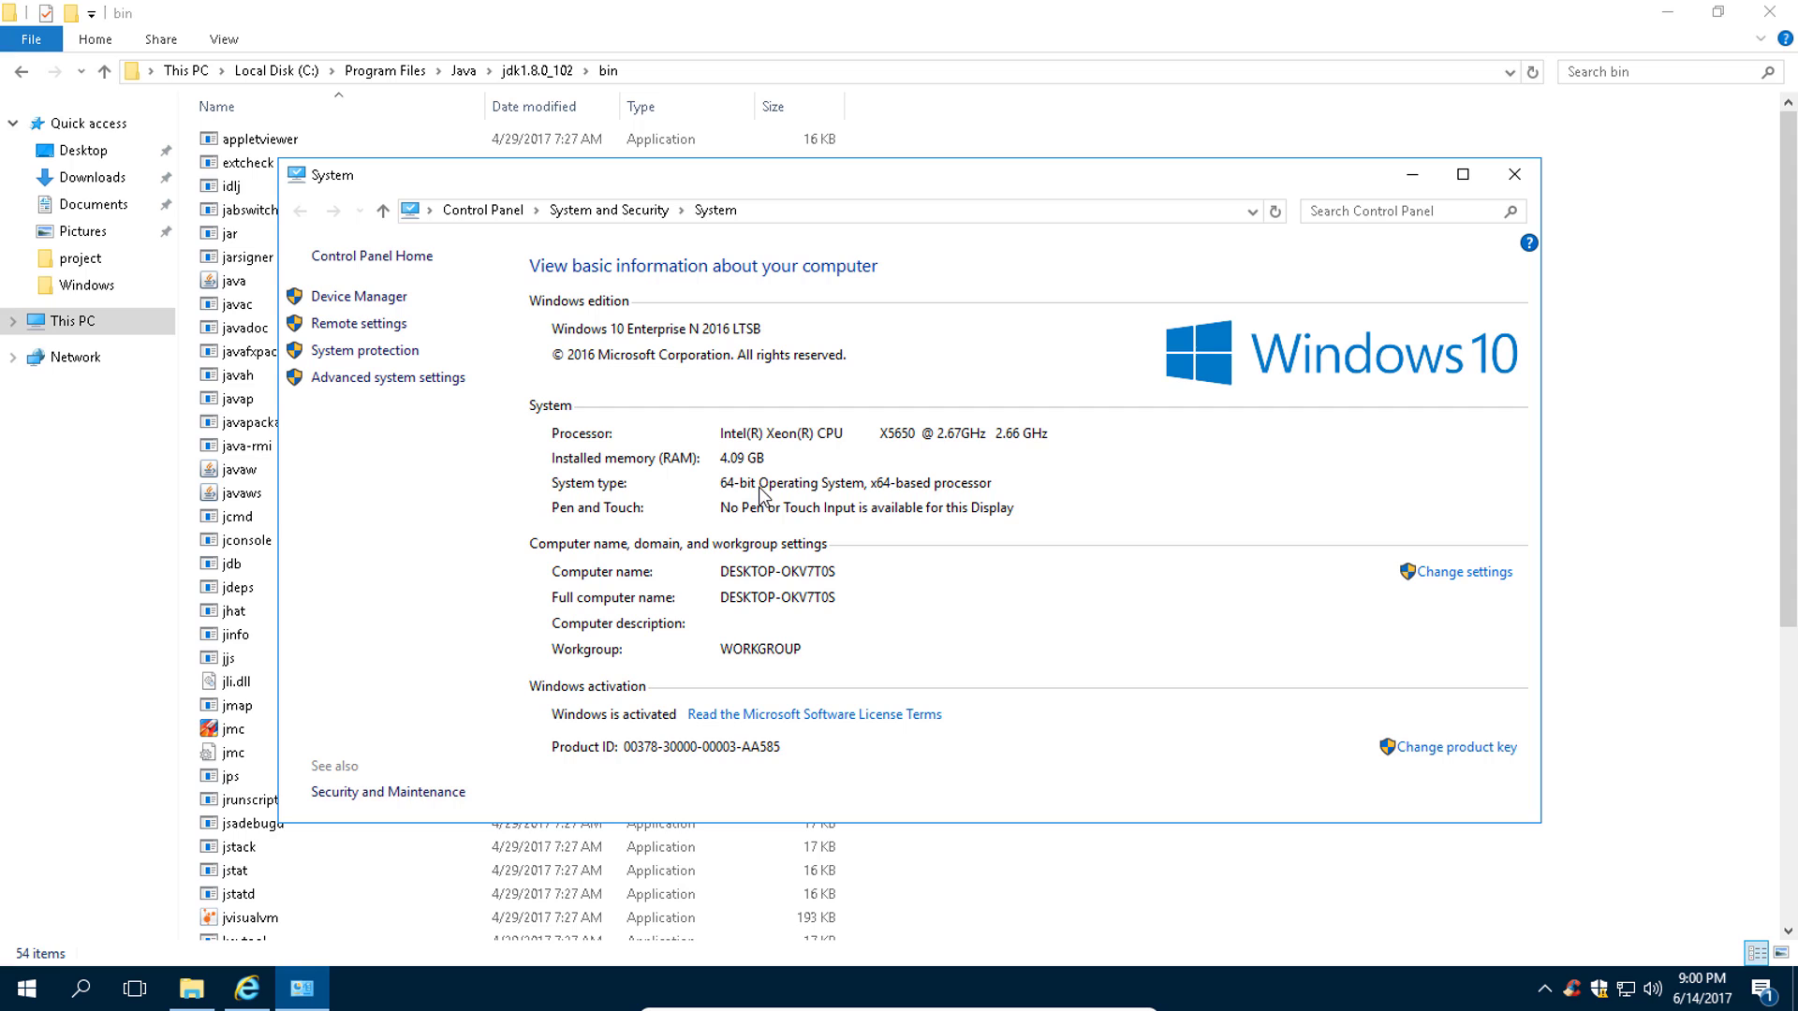
click(354, 379)
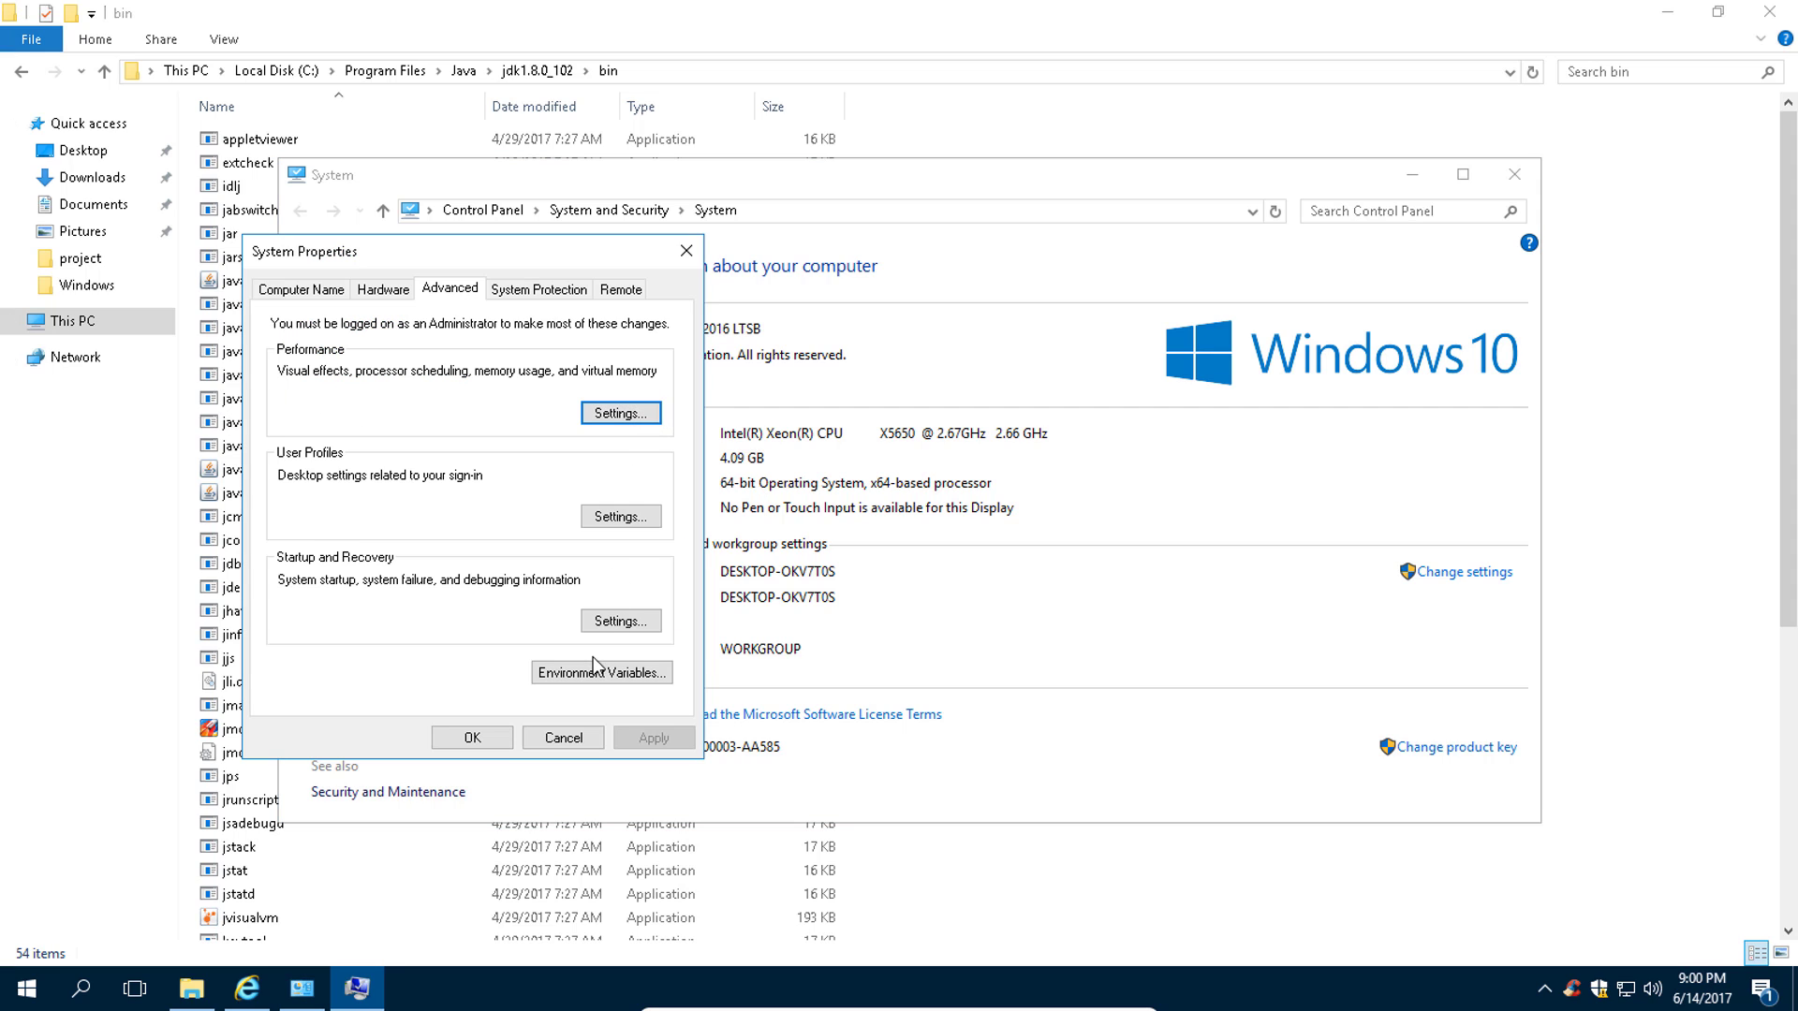
click(552, 674)
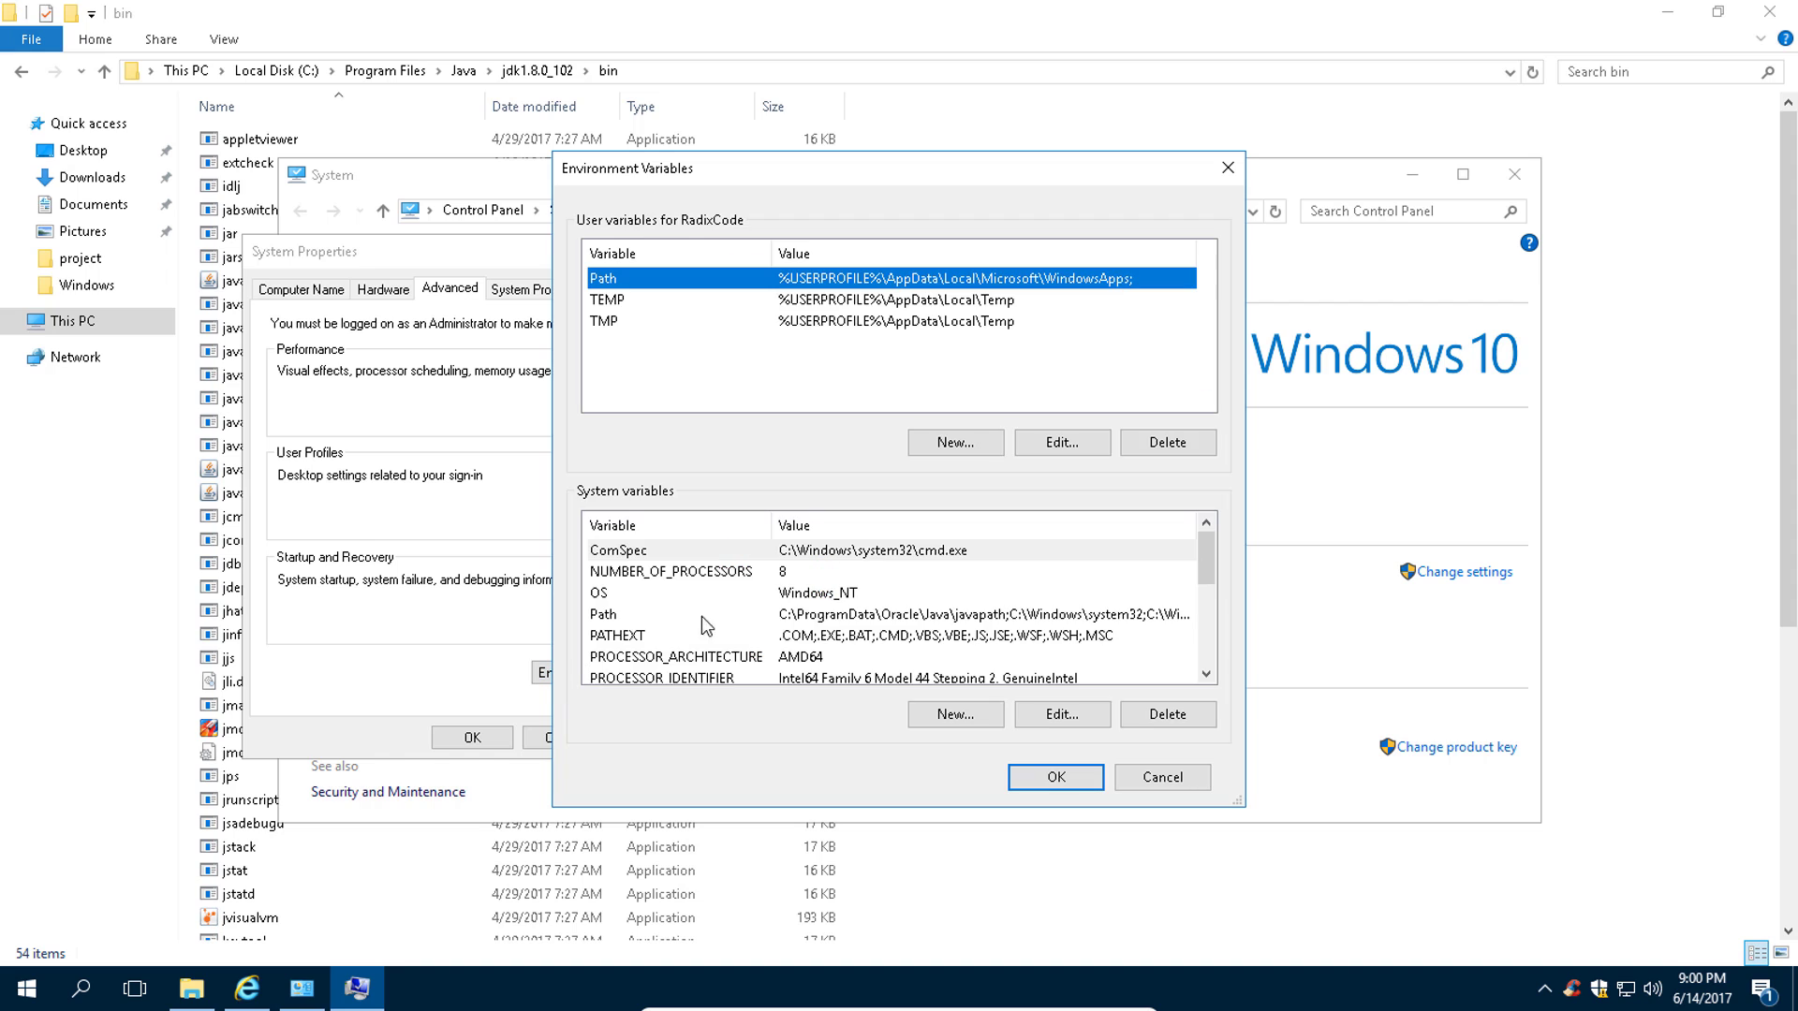
Add C:\Program Files\Java\jdk1.8.0_102\bin as a new system Path entry and confirm.
click(627, 615)
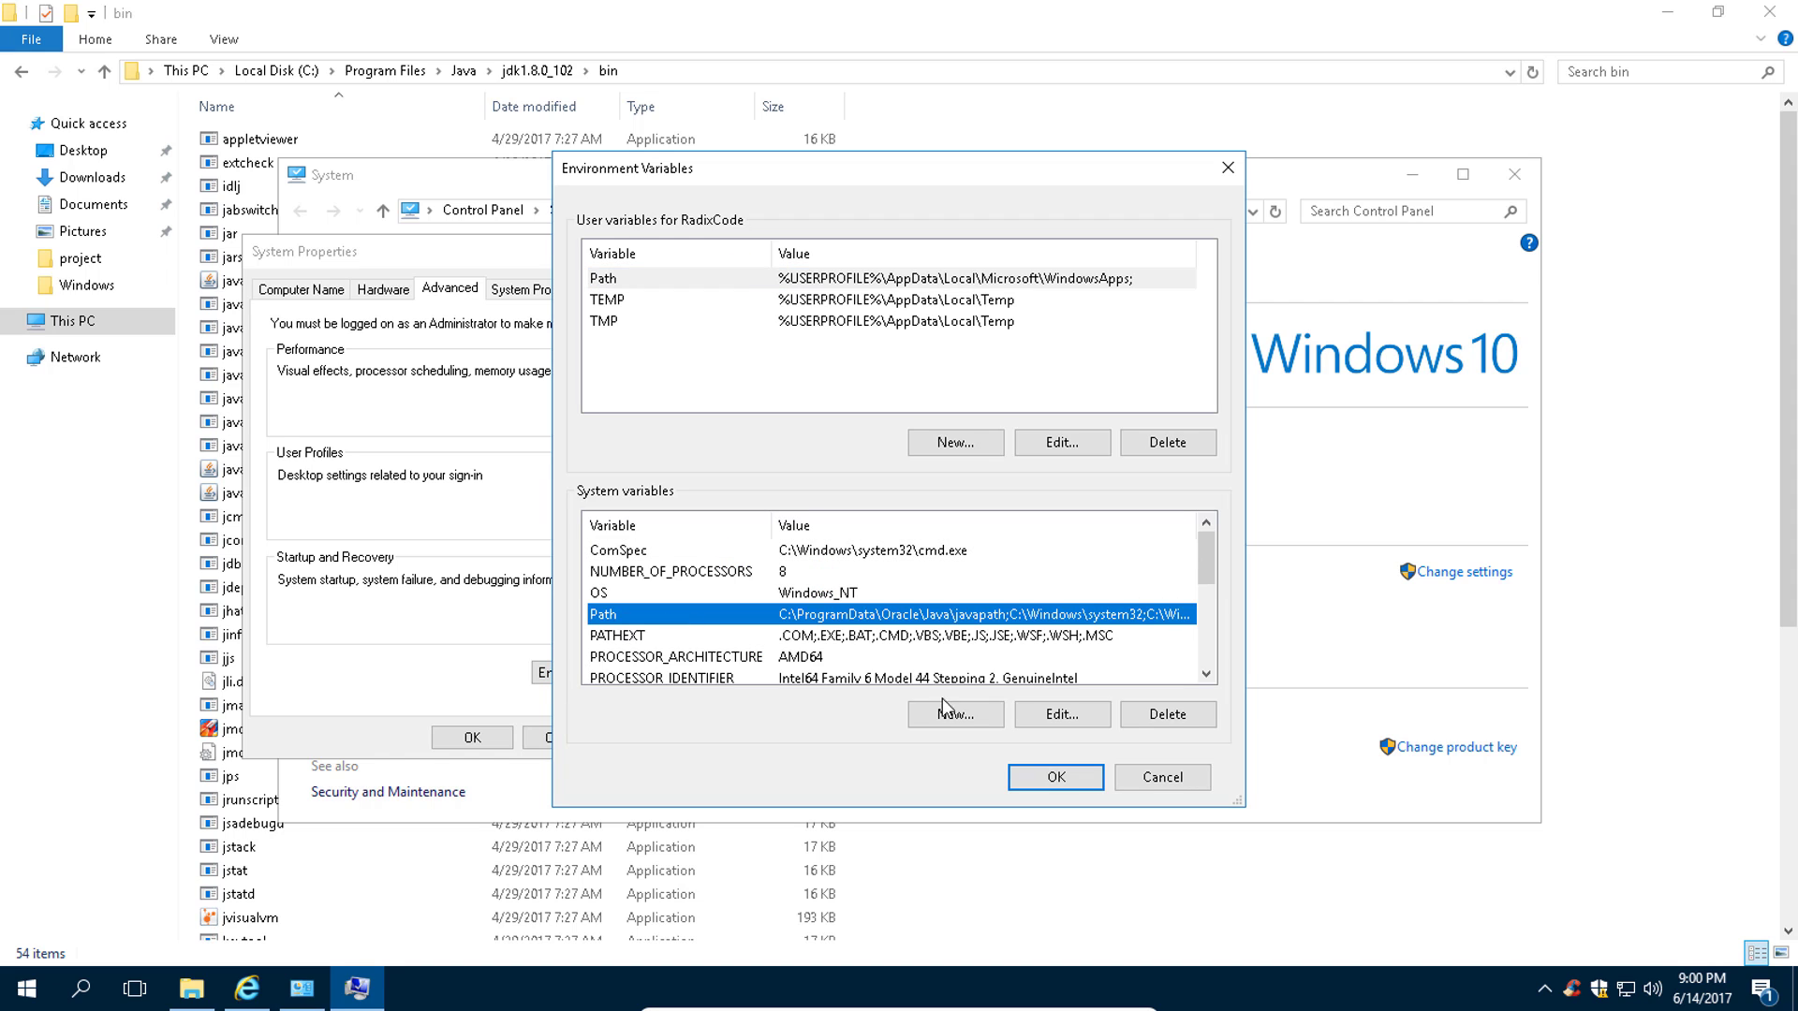
click(1063, 715)
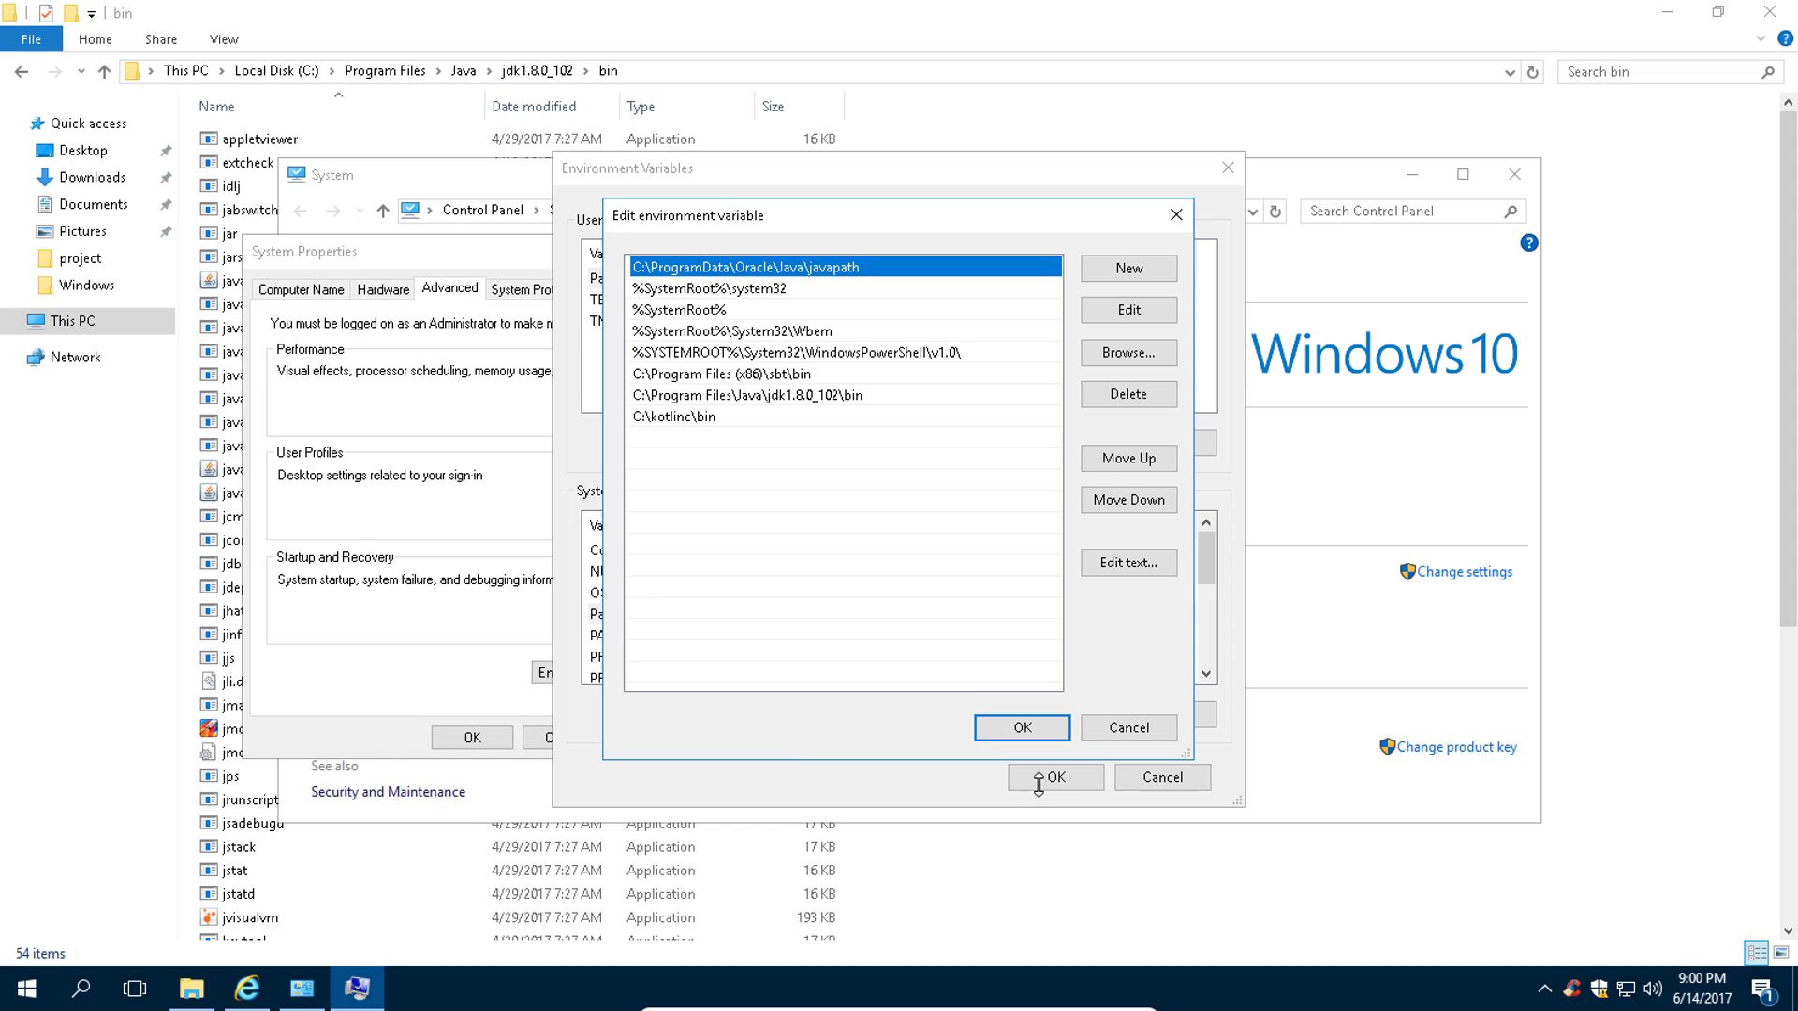
click(1130, 270)
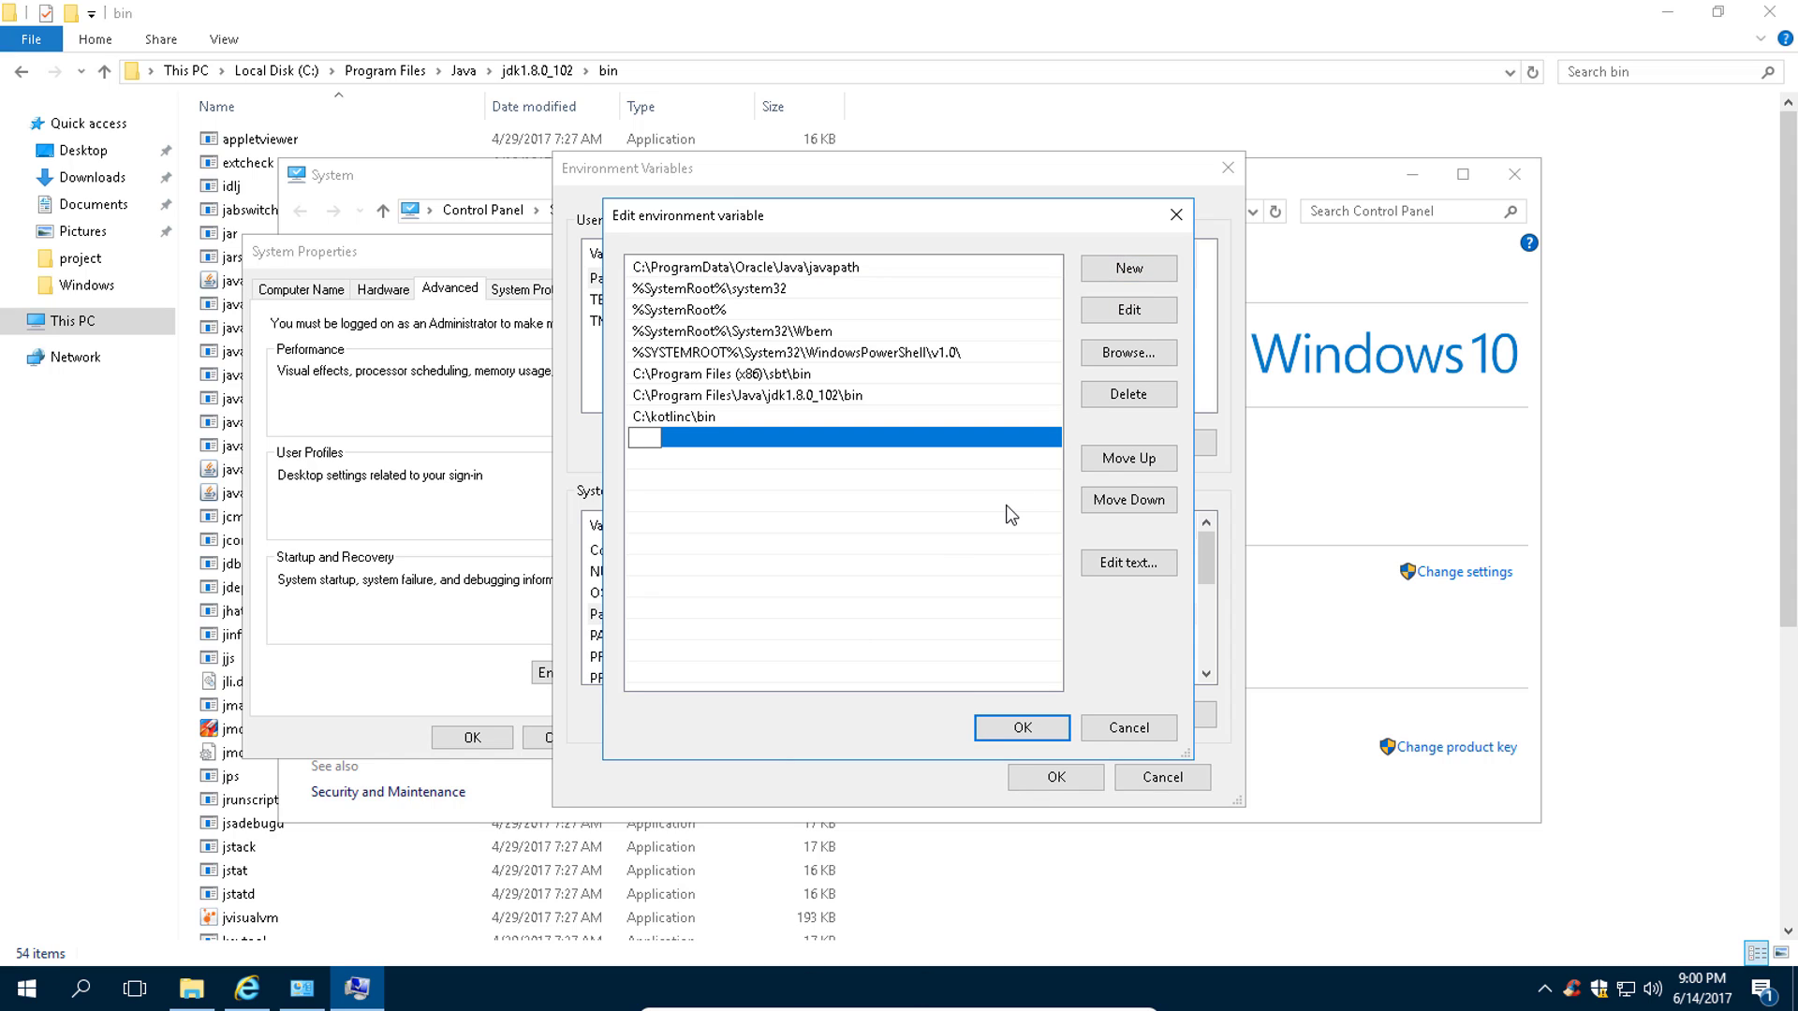
text(C:\Program Files\Java\jdk1.8.0_102\bin)
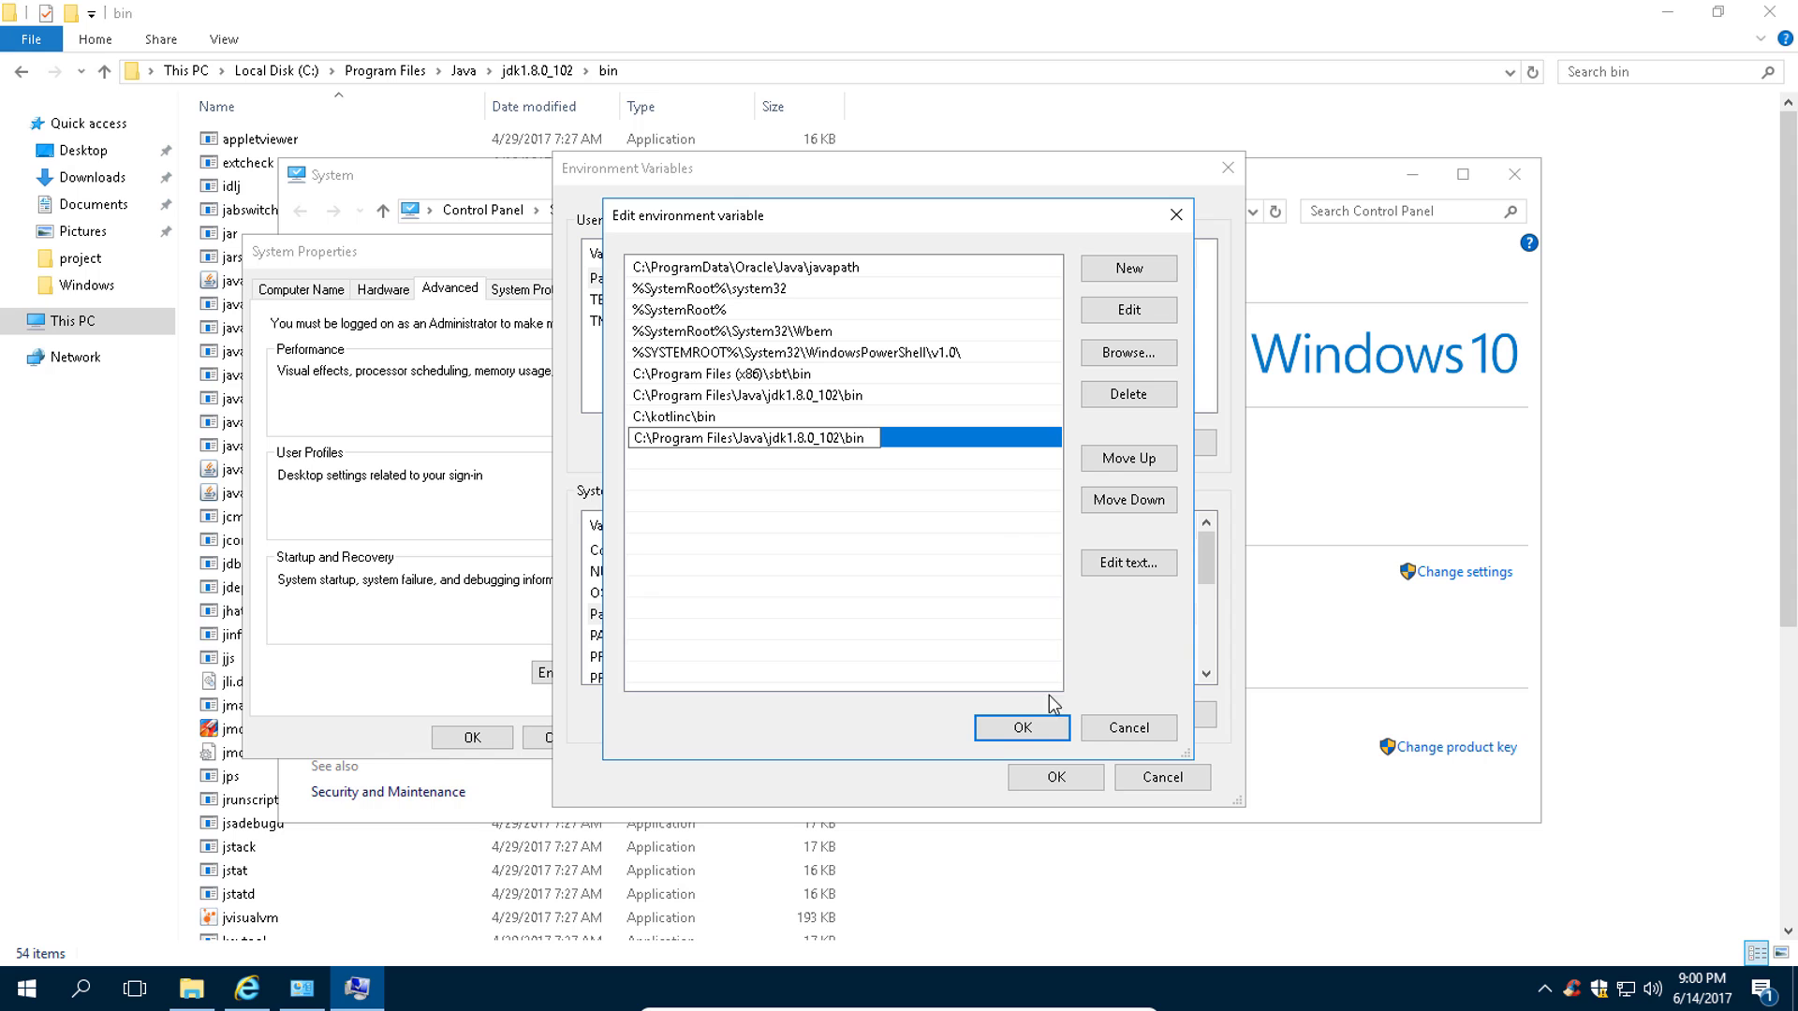
click(1028, 731)
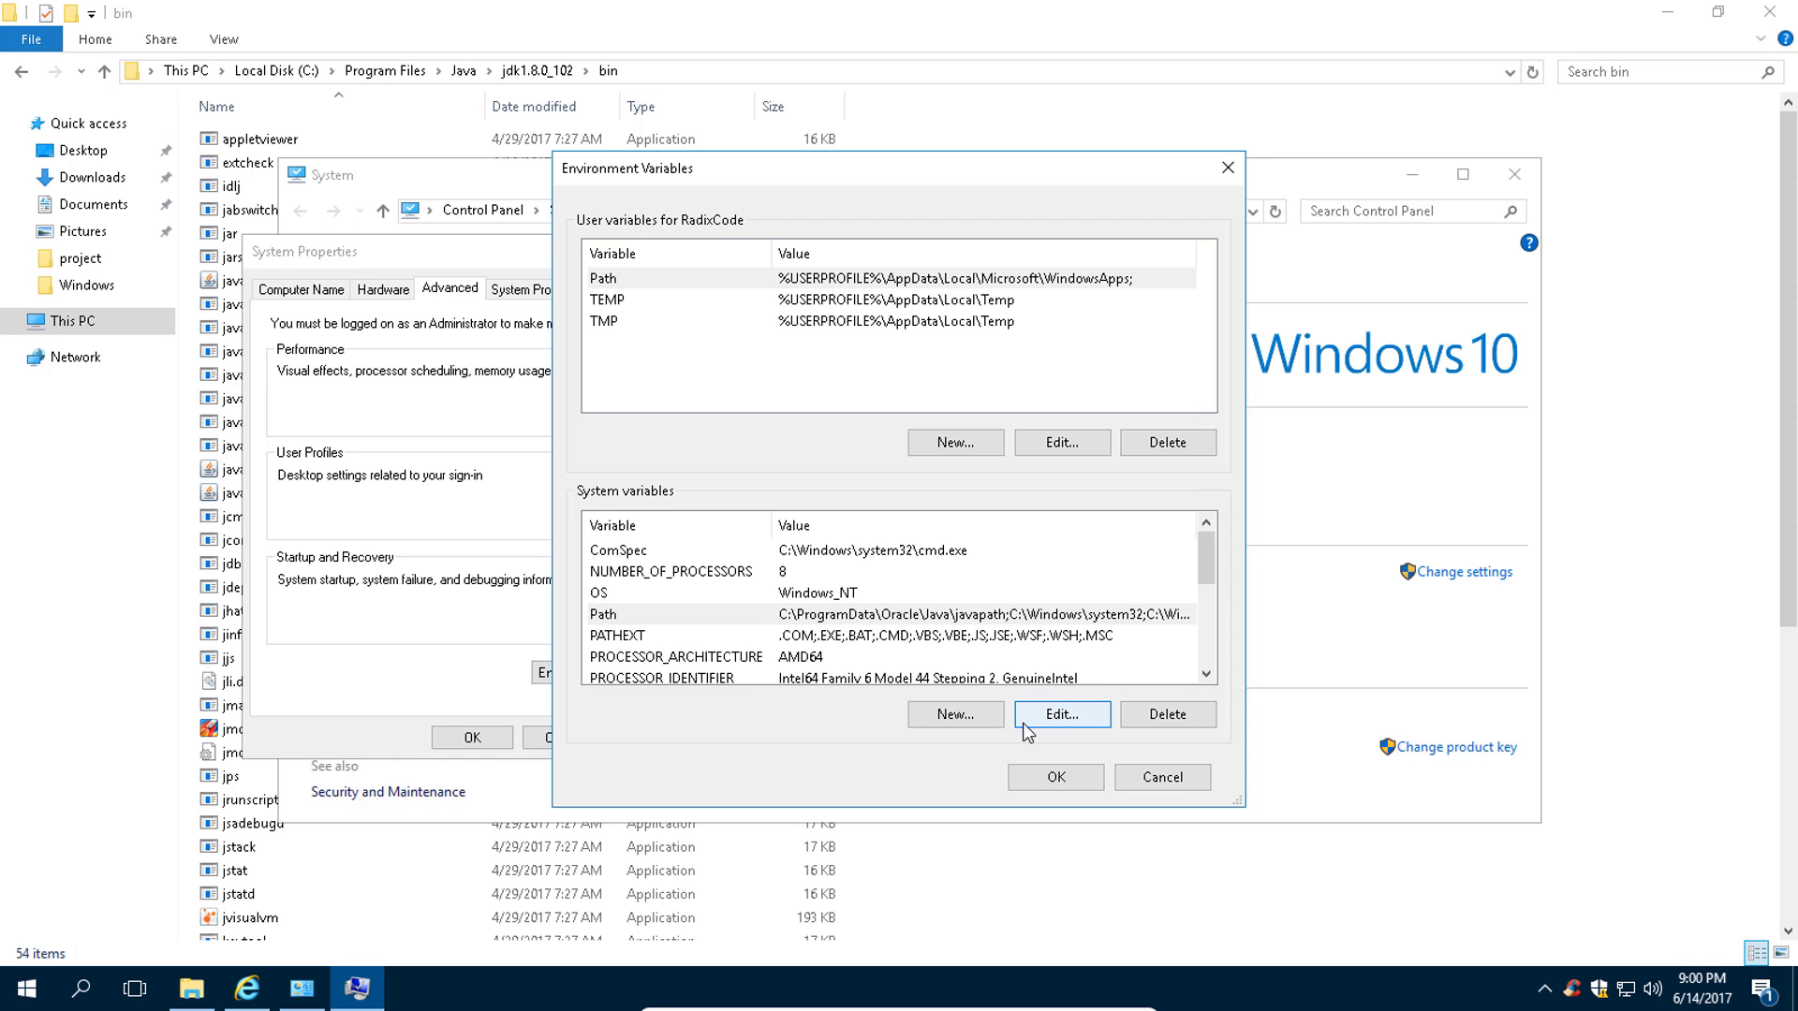
click(1033, 780)
click(472, 738)
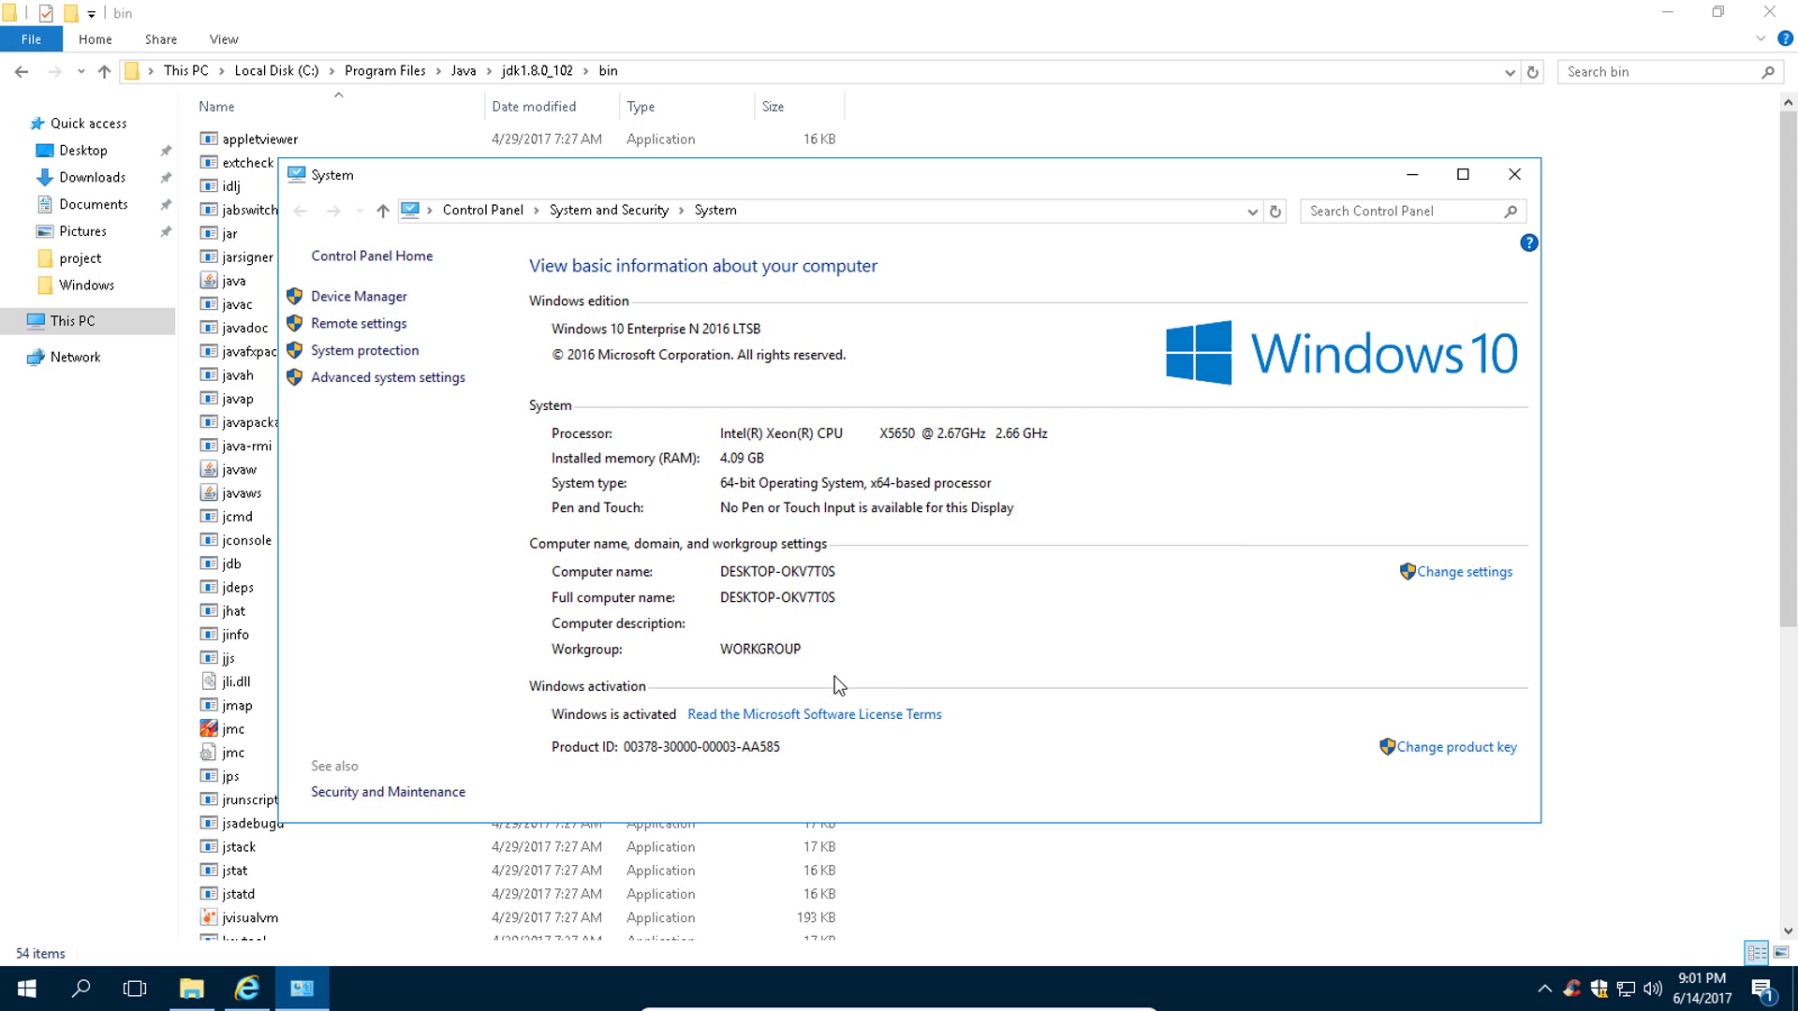
Close the System and File Explorer windows and refresh the desktop.
click(1515, 174)
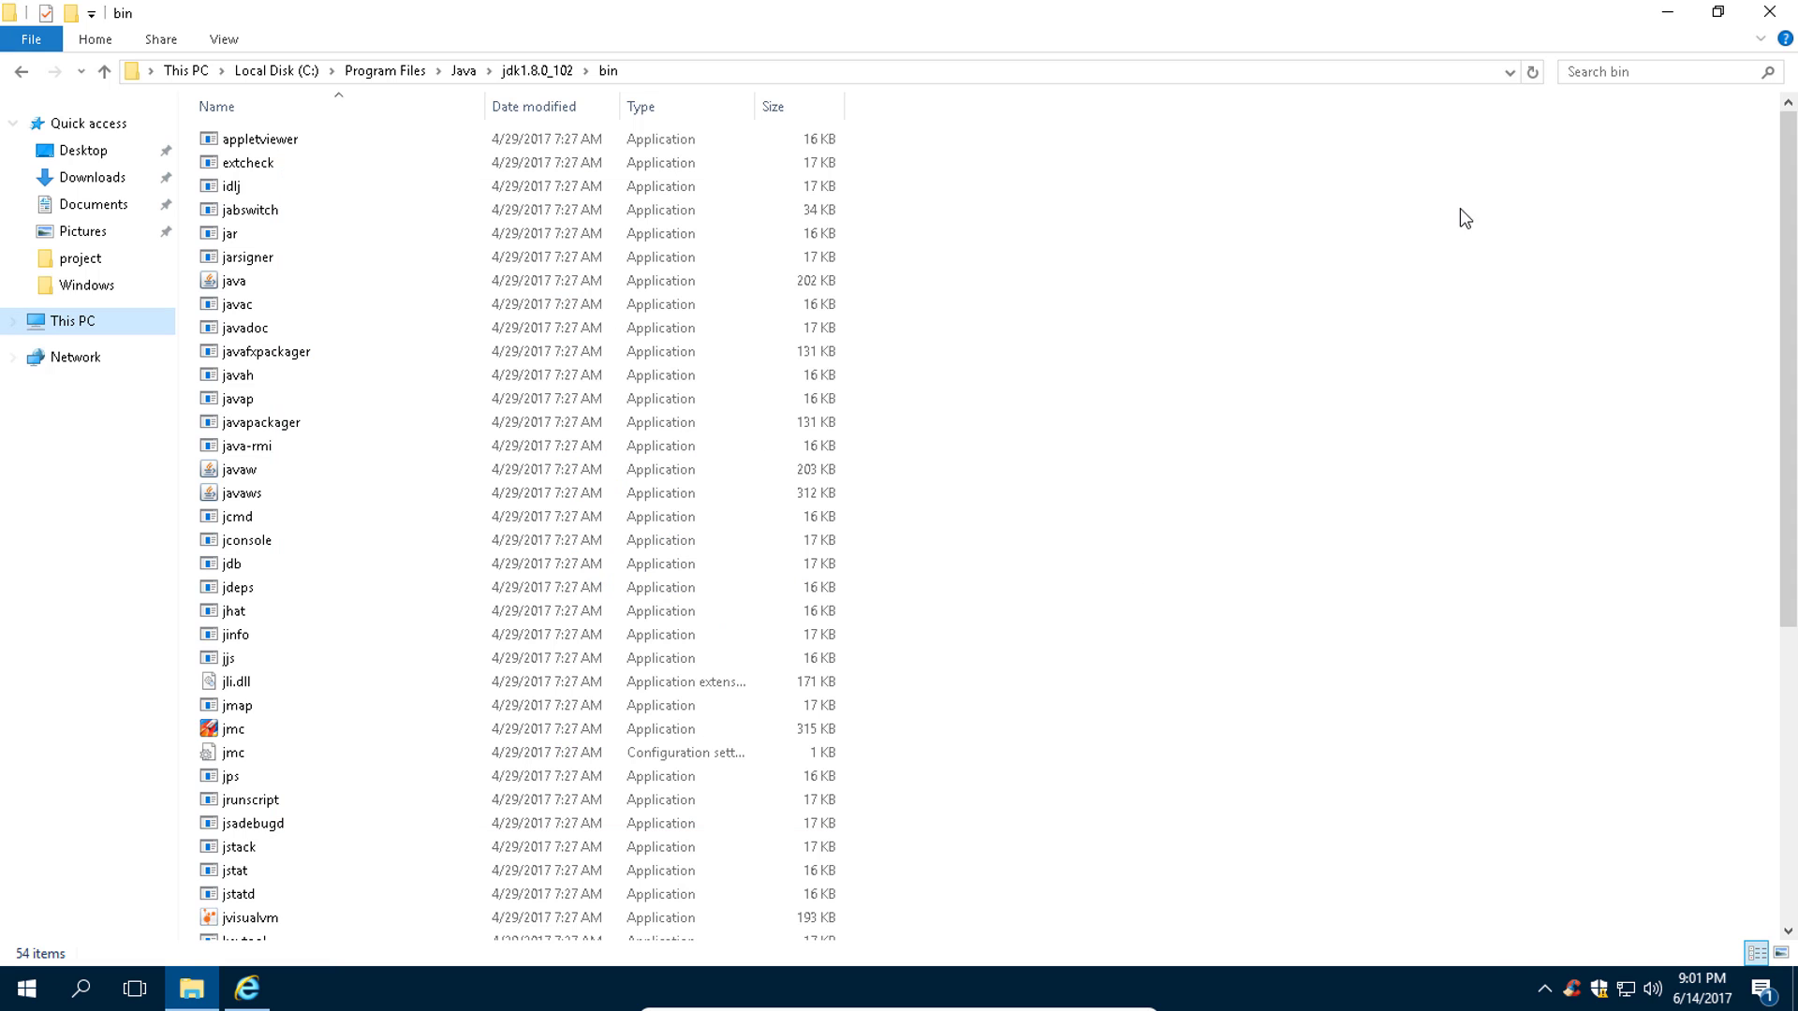
click(1770, 12)
right_click(695, 388)
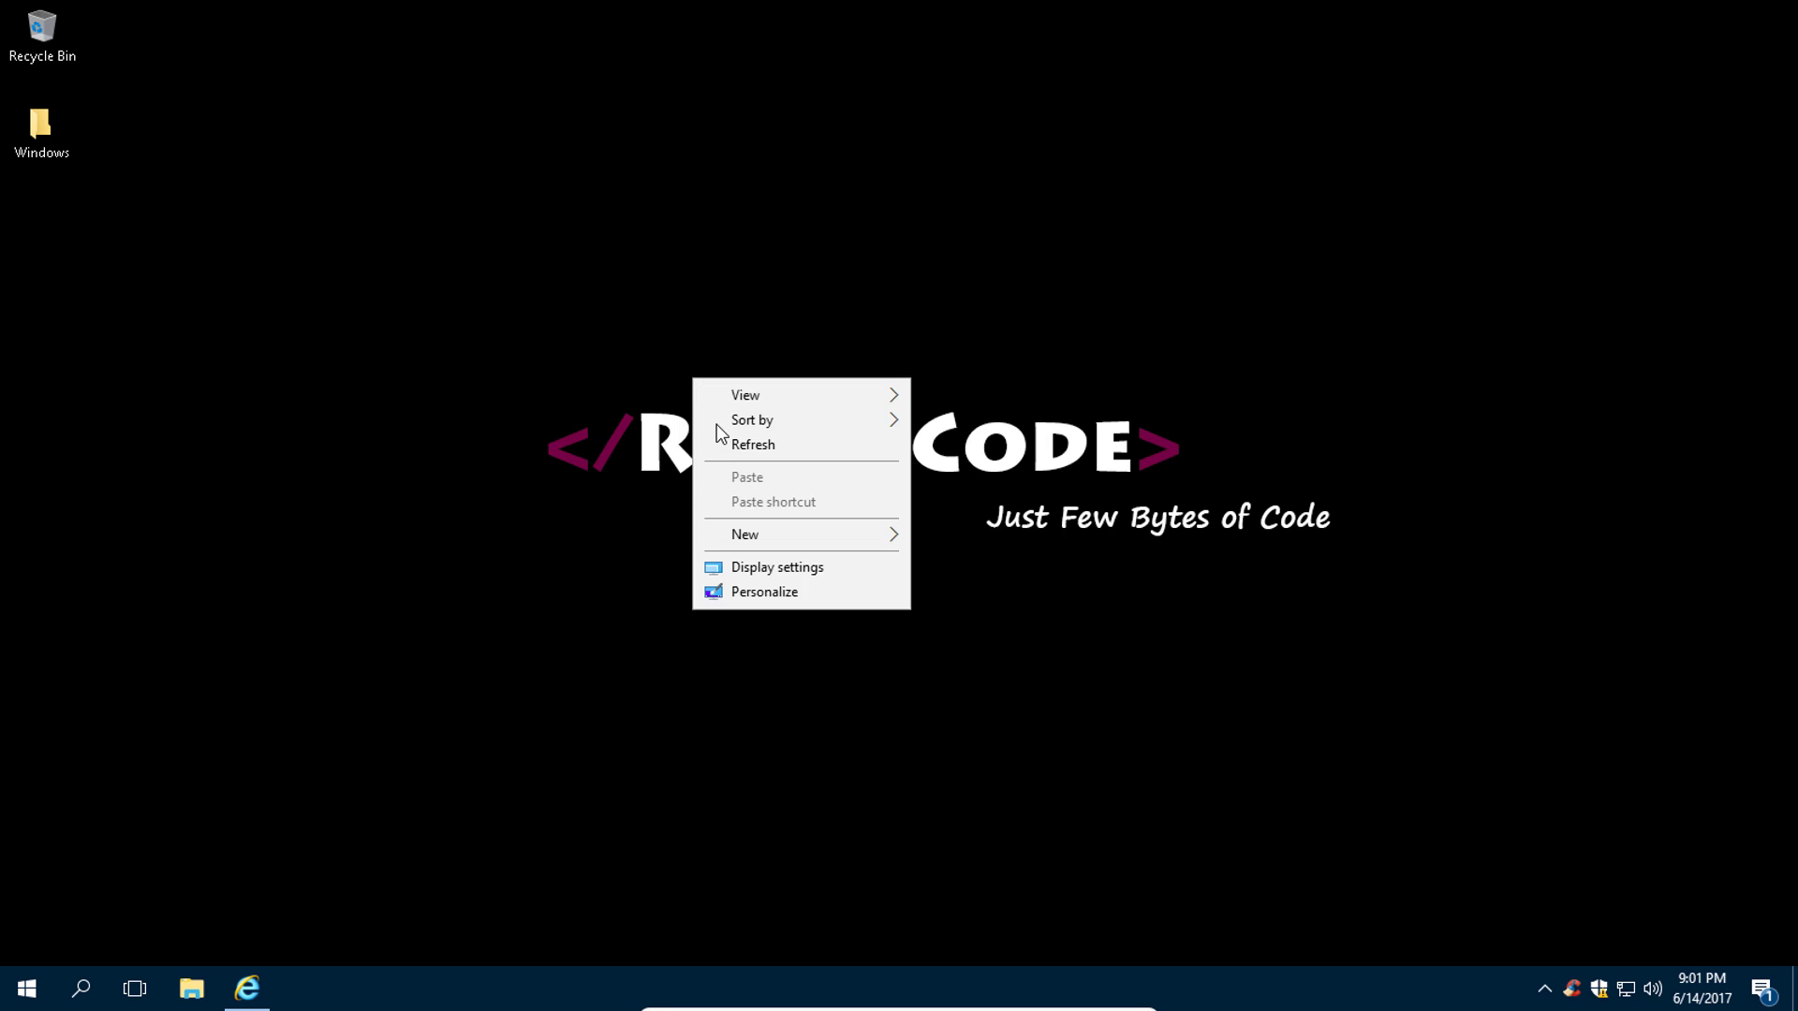
click(717, 433)
click(79, 989)
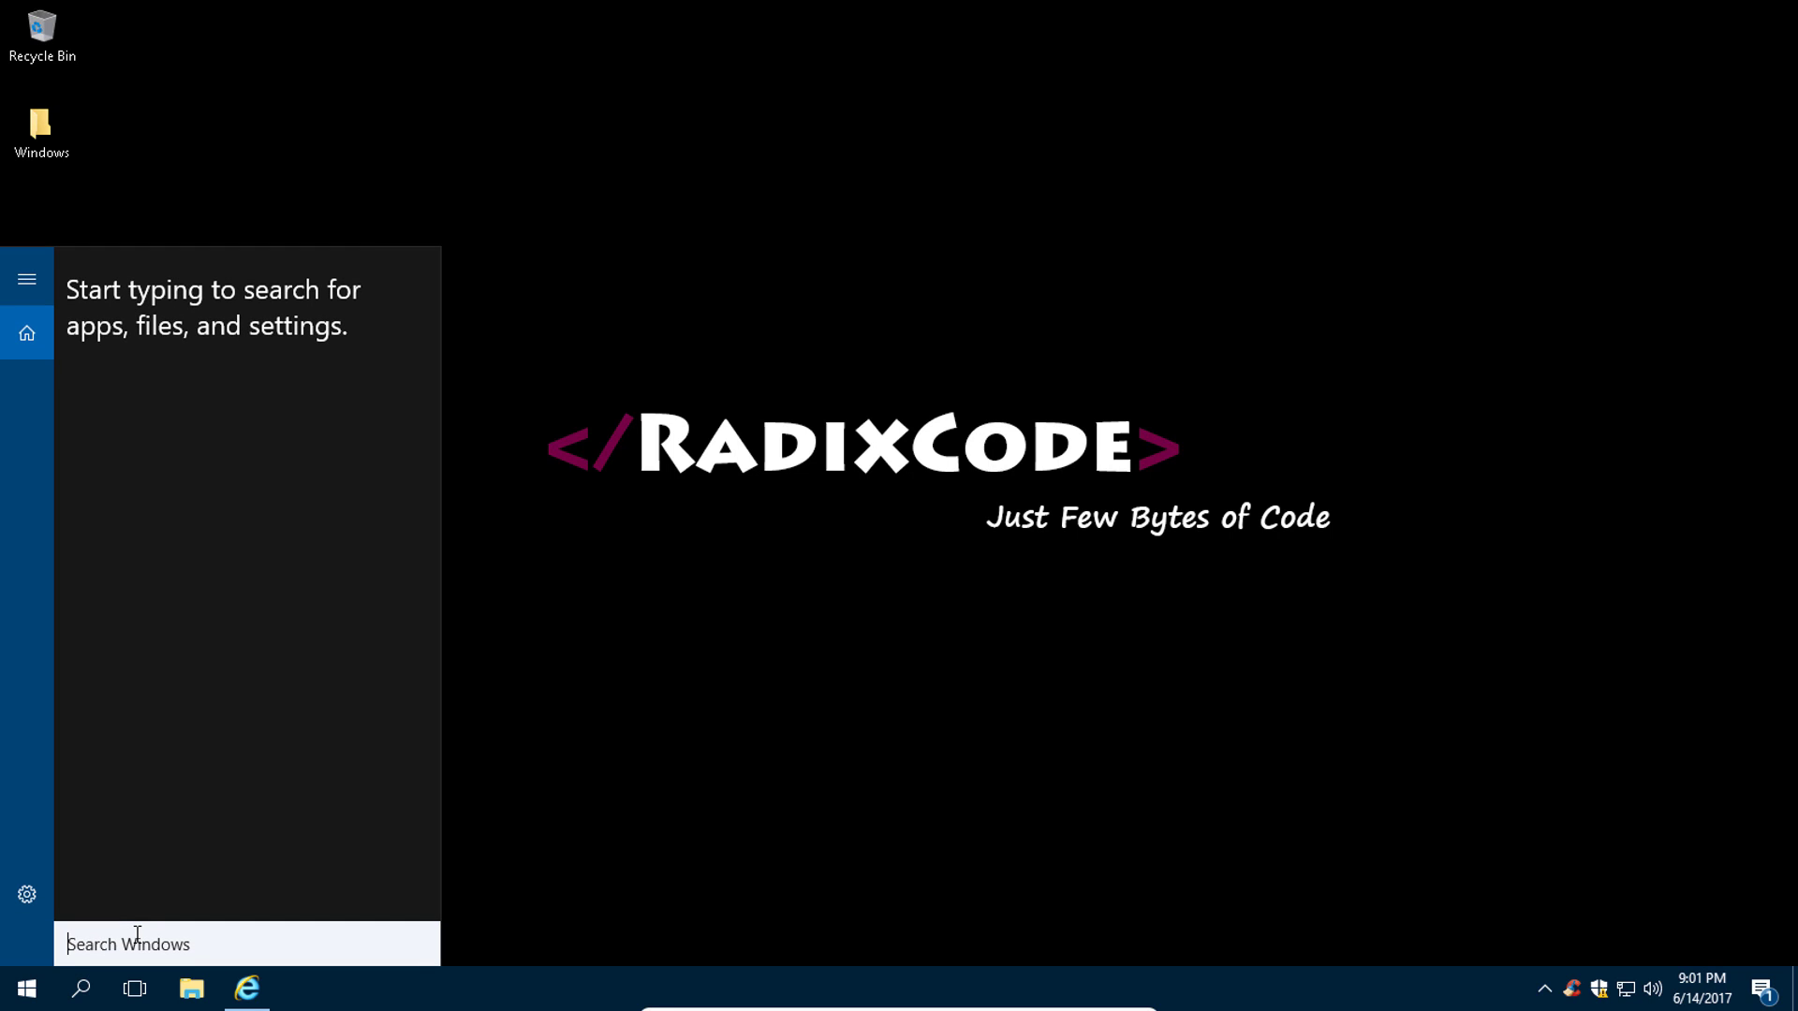
text(m)
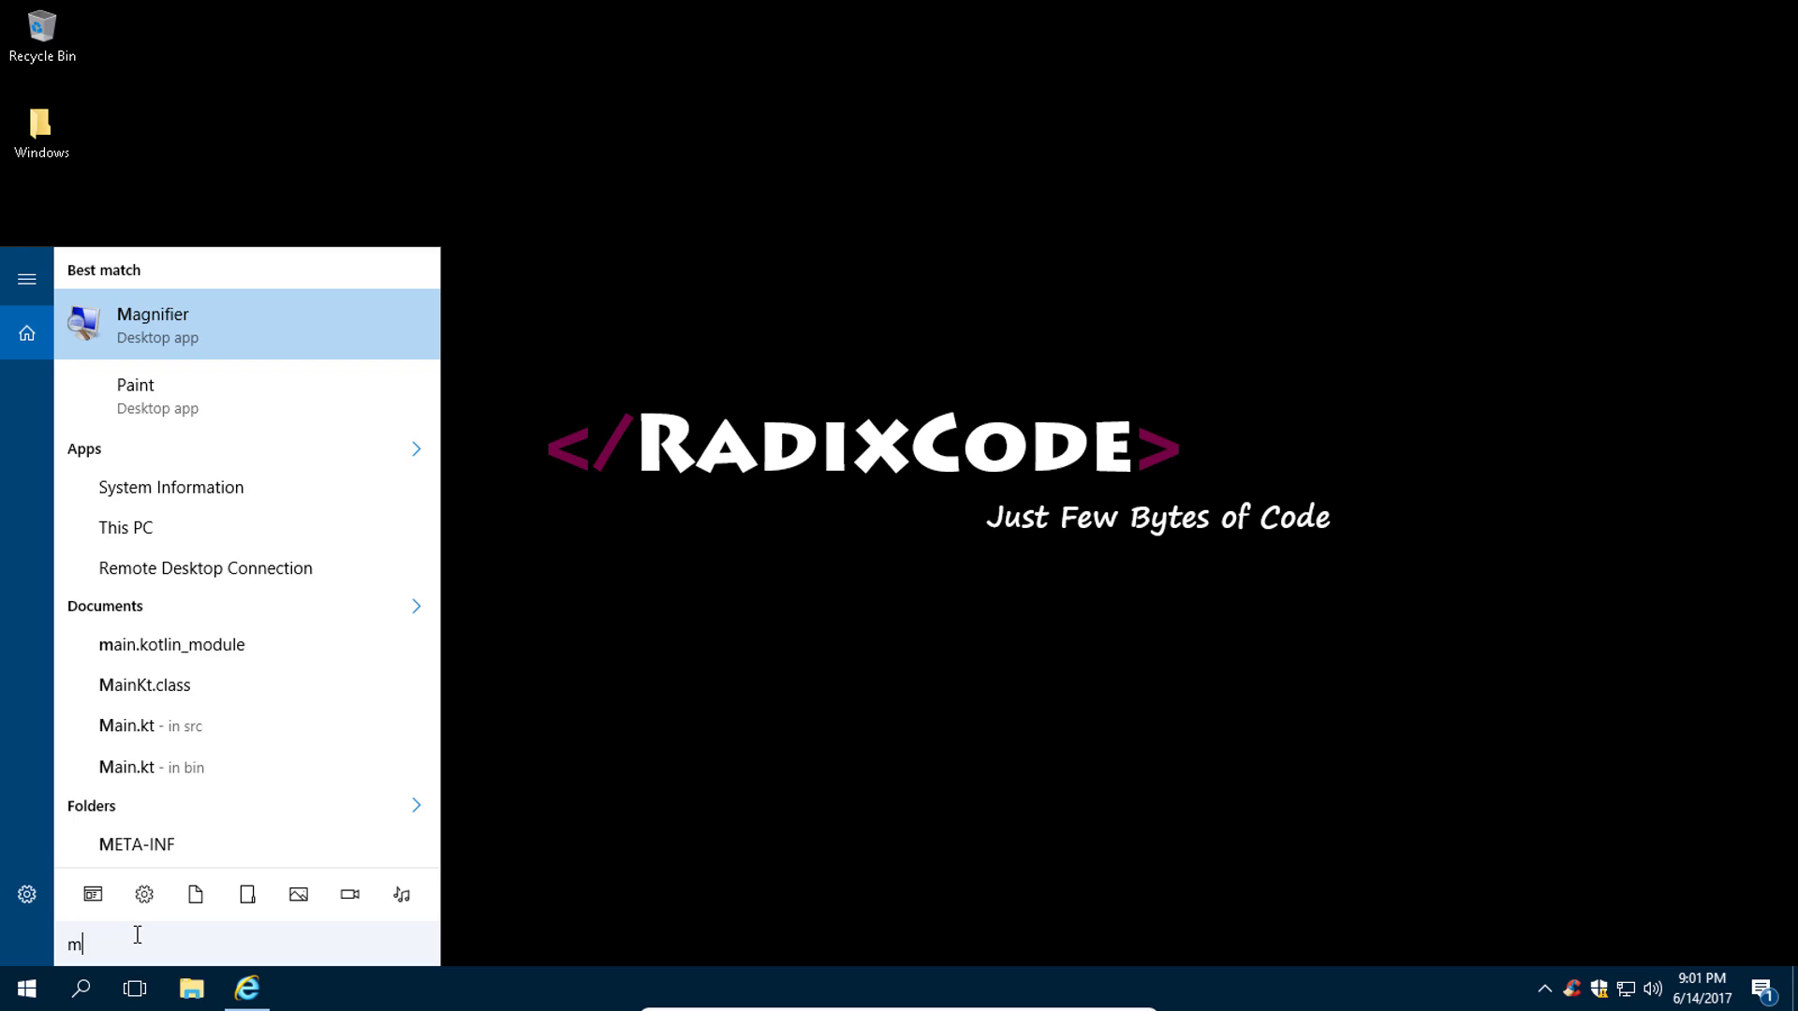
text(d)
Run java -version in Command Prompt, confirming version 1.8.0_102, then close it.
key(Return)
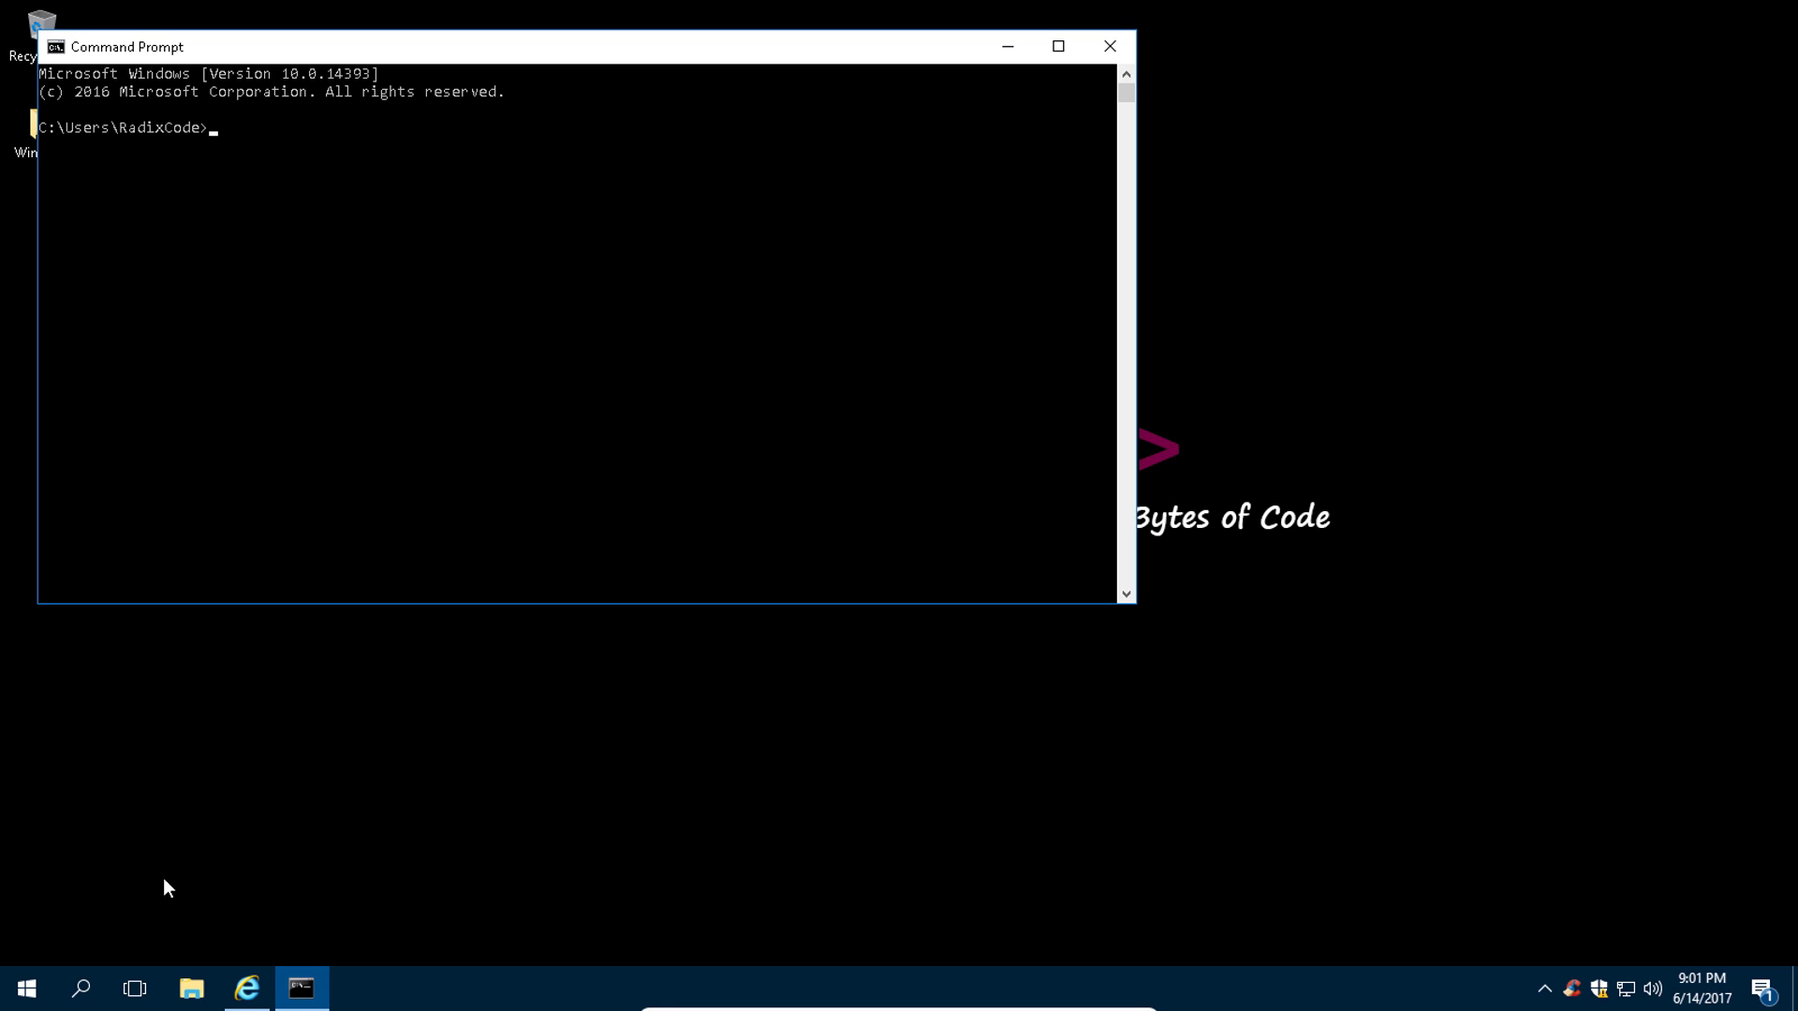
drag(262, 62, 674, 171)
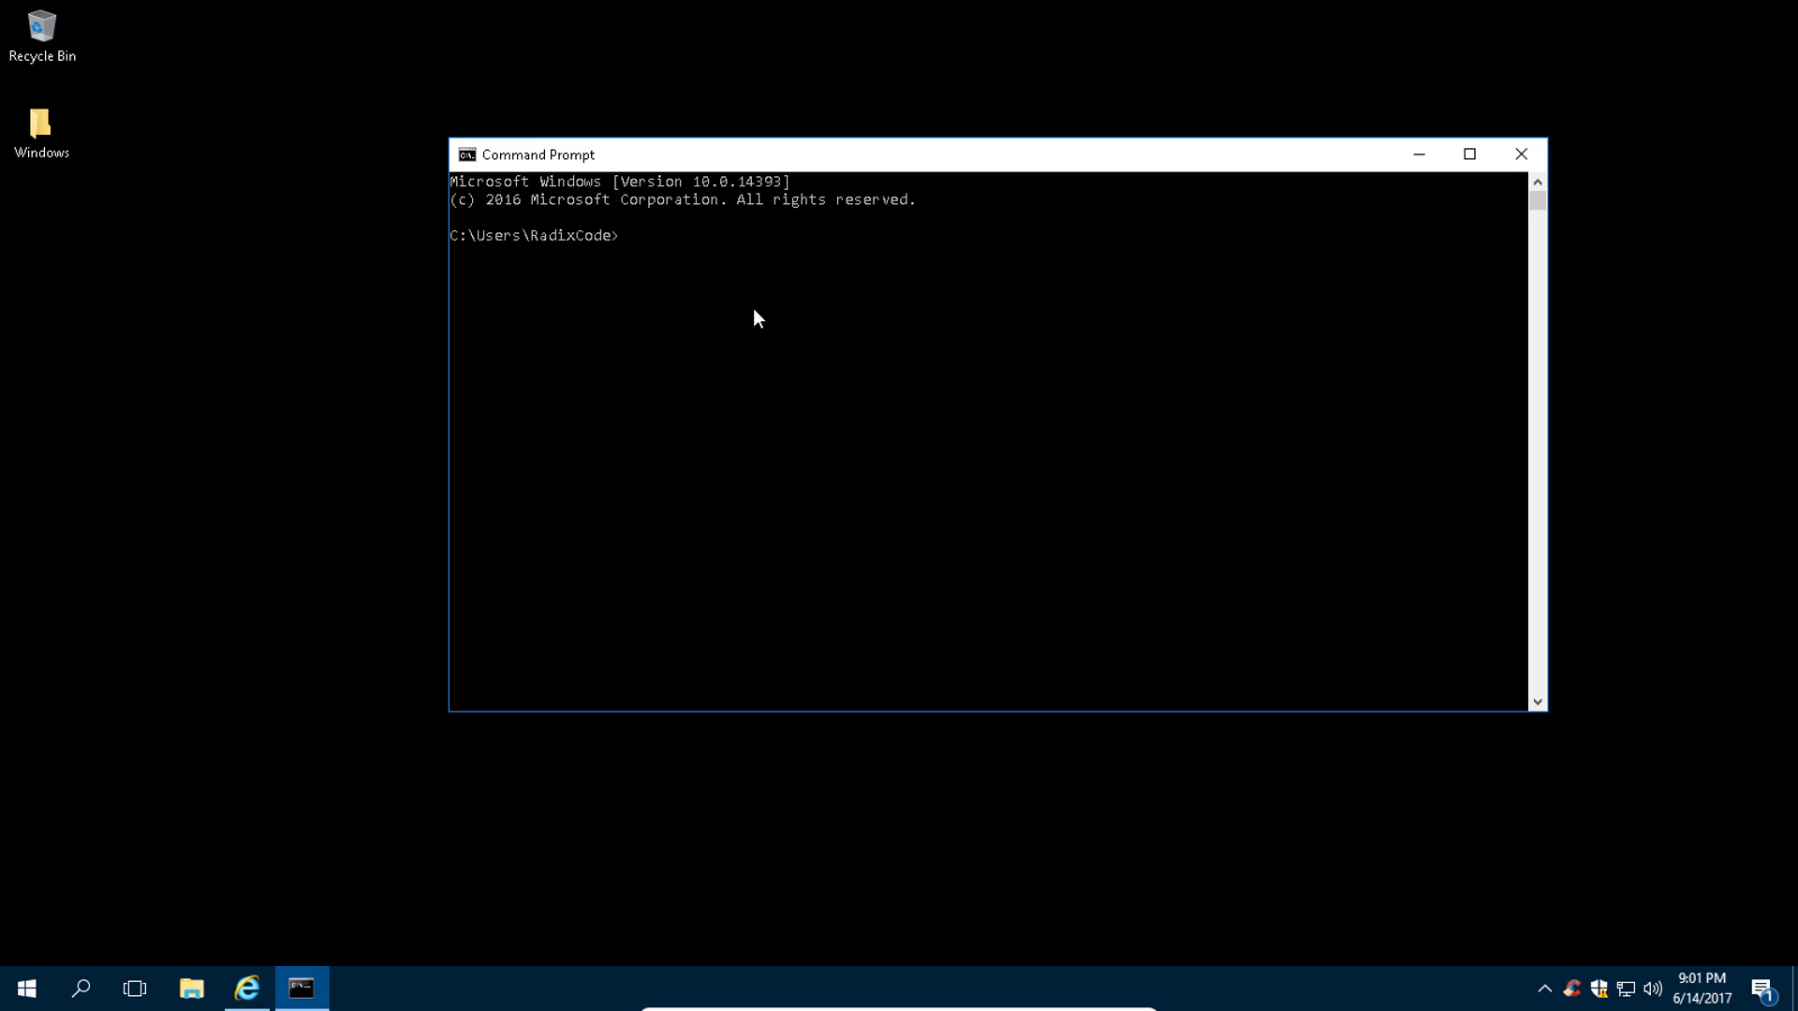
text(java -)
text(version)
key(Return)
drag(1034, 290, 460, 257)
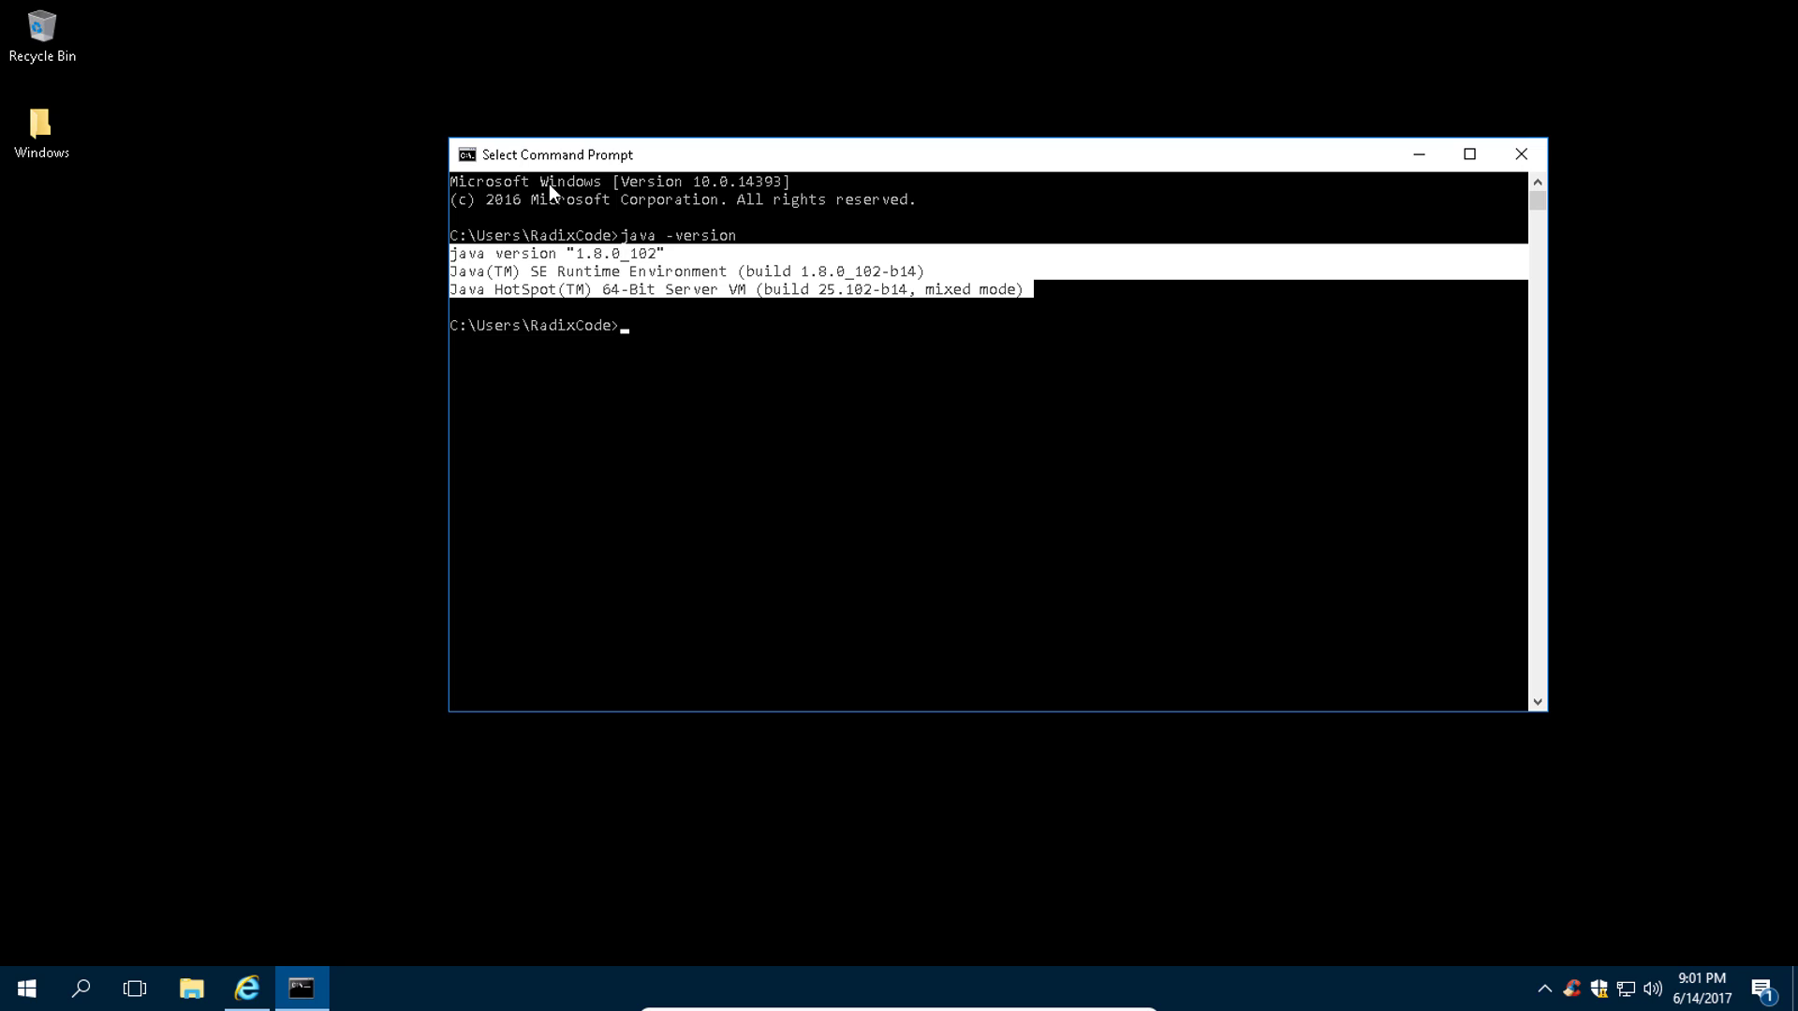
click(1521, 154)
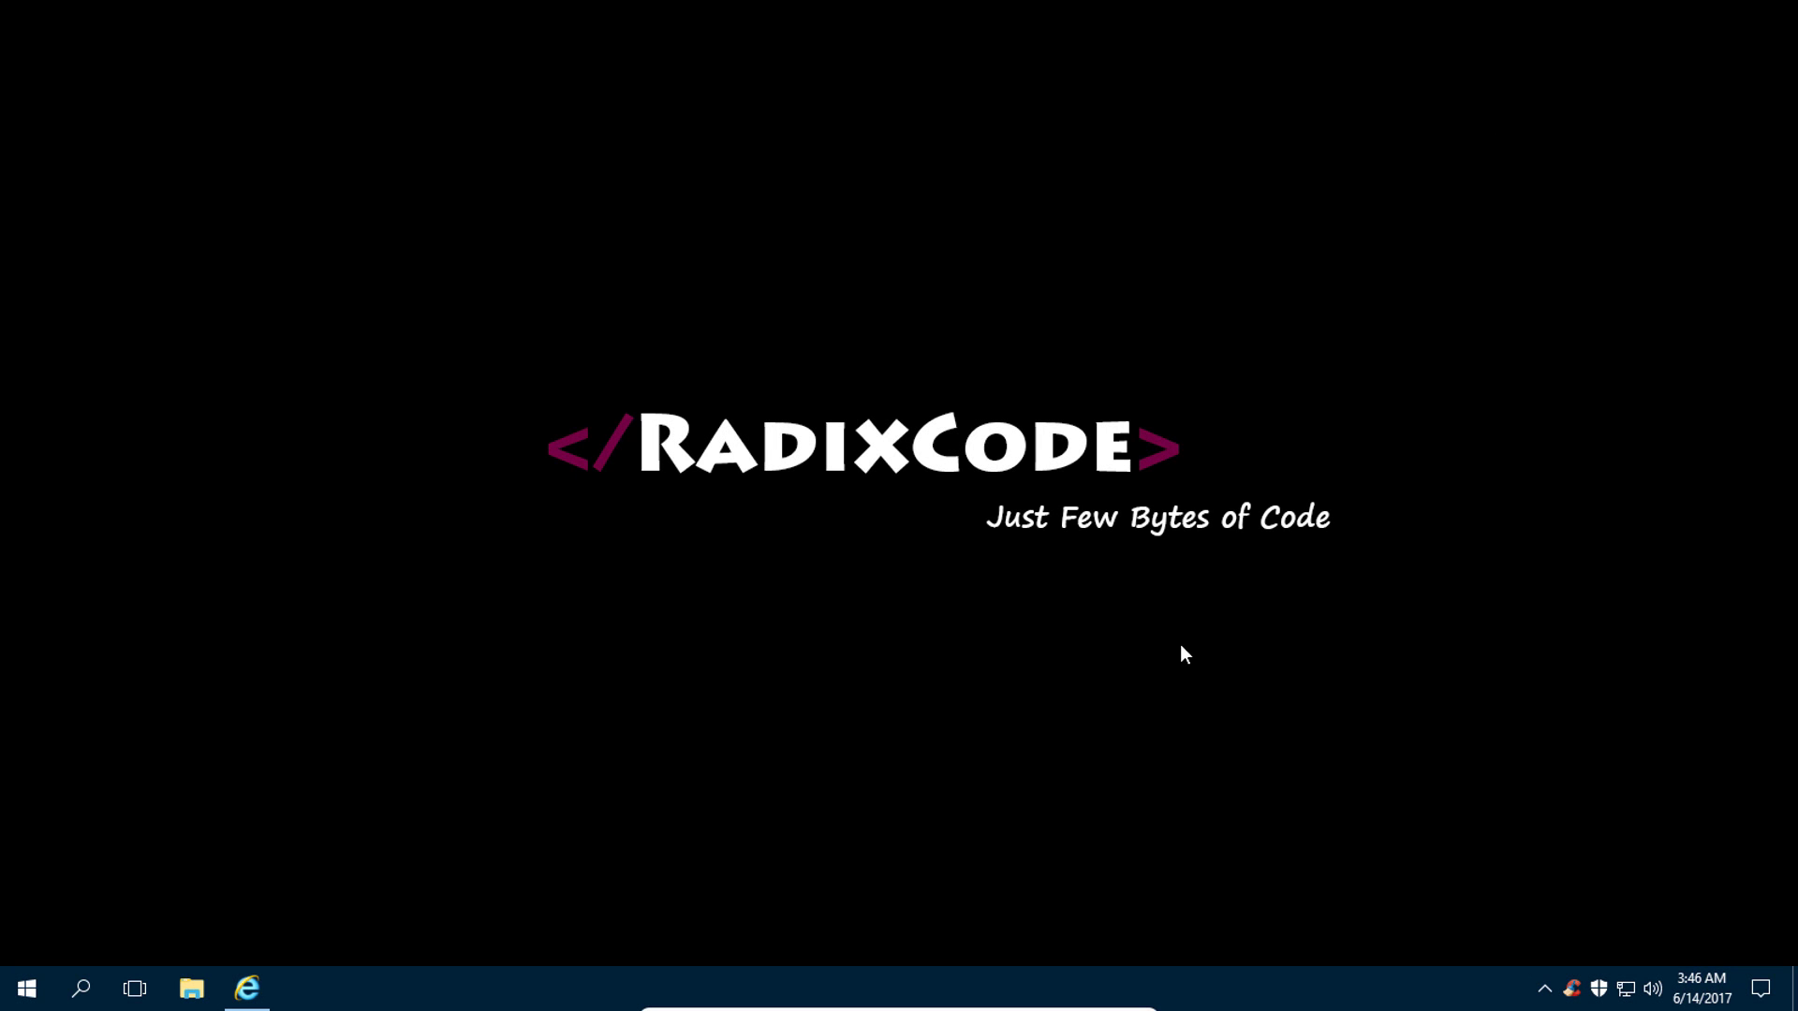